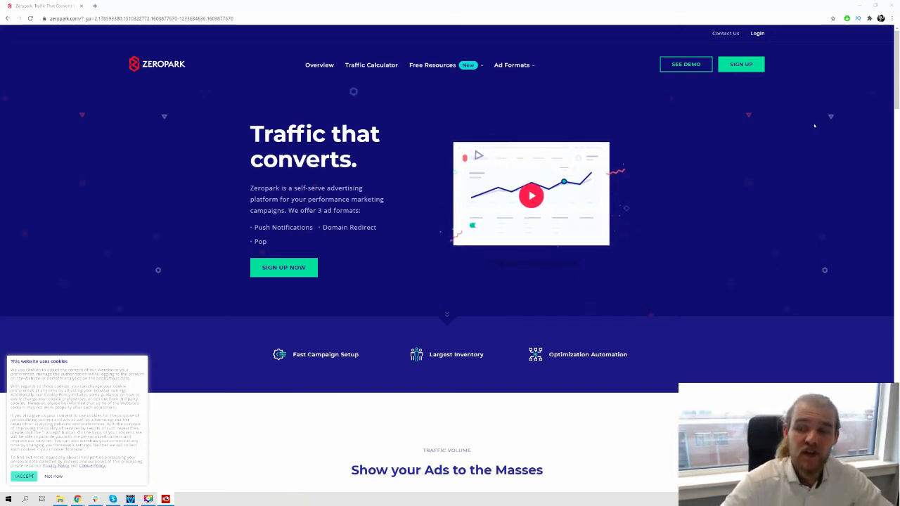
Open the advertiser sign-up form and fill in placeholder values for first name, last name, email and password
{"action": "left_click", "coordinate": [762, 66]}
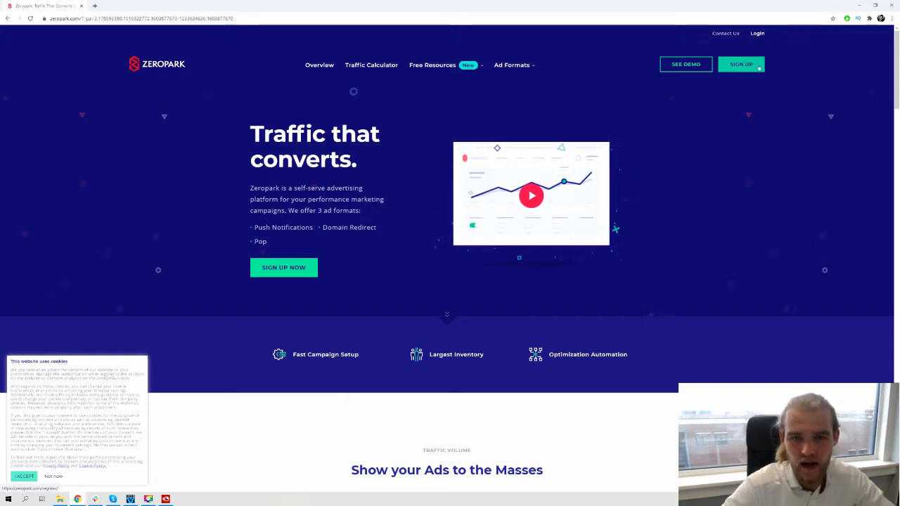
{"action": "left_click", "coordinate": [759, 66]}
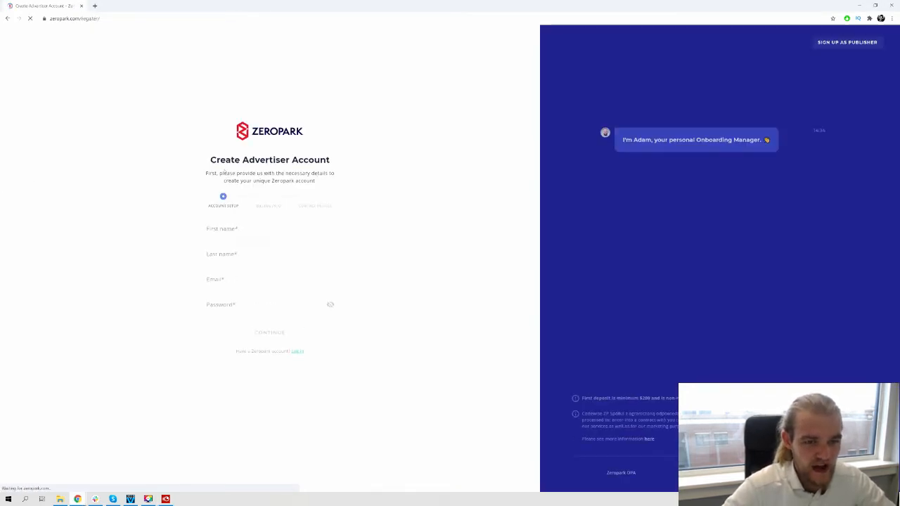
{"action": "left_click", "coordinate": [263, 227]}
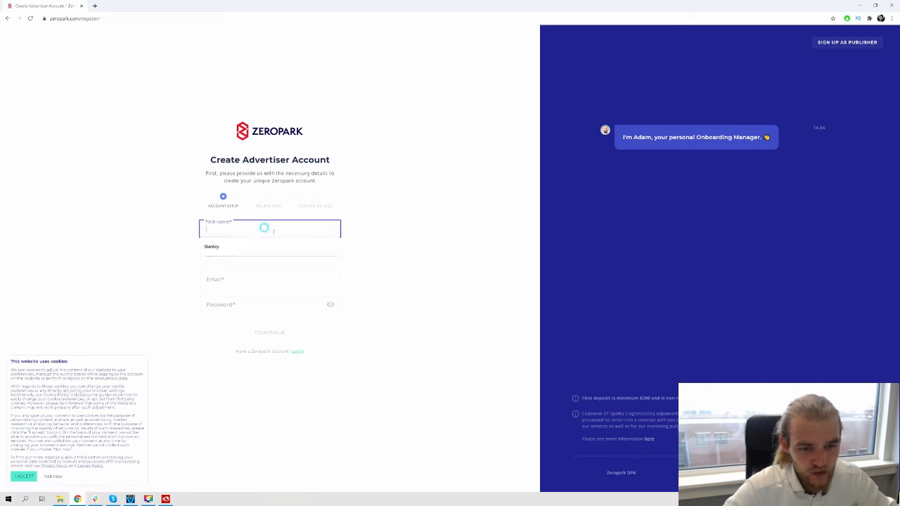
{"action": "type", "text": "fdb"}
{"action": "left_click", "coordinate": [245, 257]}
{"action": "type", "text": "dfv"}
{"action": "left_click", "coordinate": [242, 284]}
{"action": "type", "text": "dfb"}
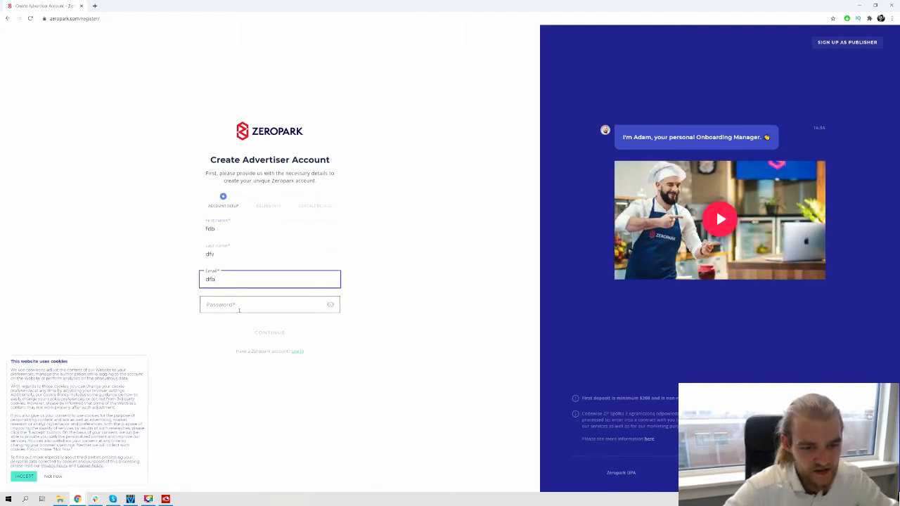
{"action": "left_click", "coordinate": [239, 310]}
{"action": "type", "text": "dfb"}
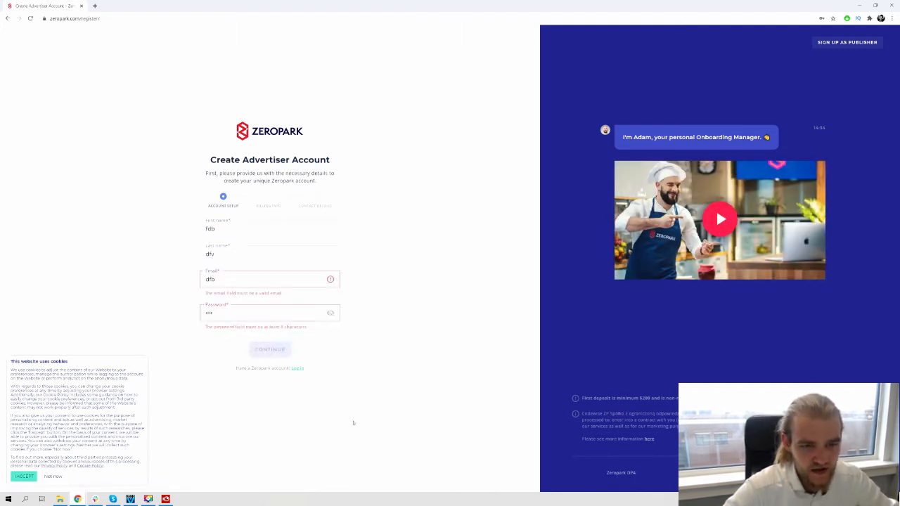
Abandon the advertiser sign-up form and return to the Zeropark homepage
{"action": "left_click_drag", "start_coordinate": [263, 209], "coordinate": [321, 206]}
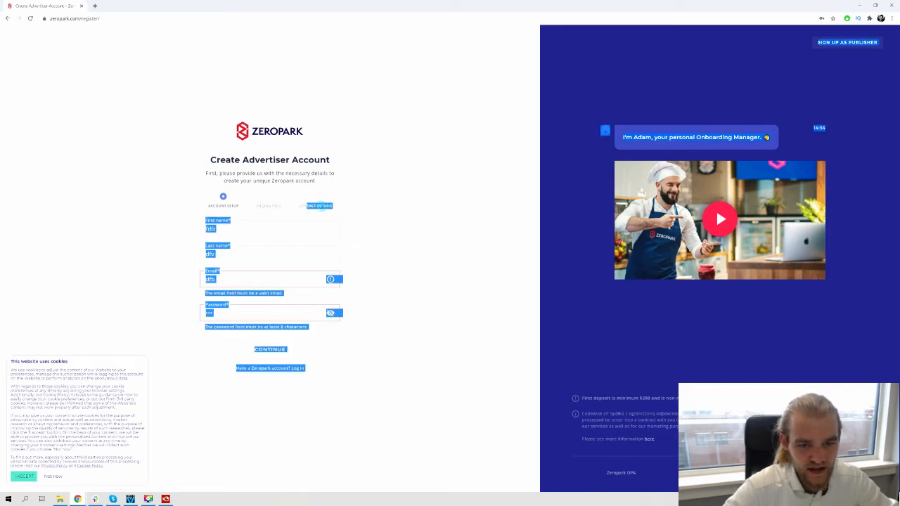
{"action": "left_click", "coordinate": [418, 331]}
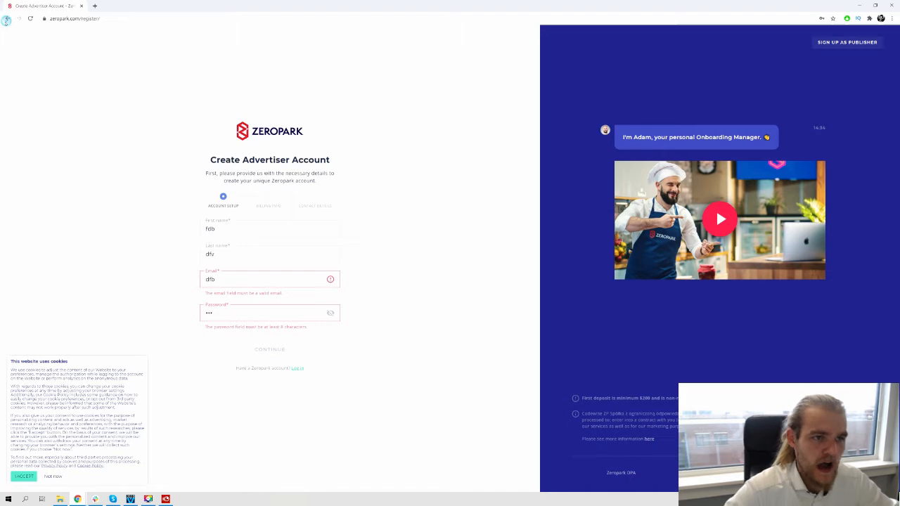
{"action": "left_click", "coordinate": [7, 18]}
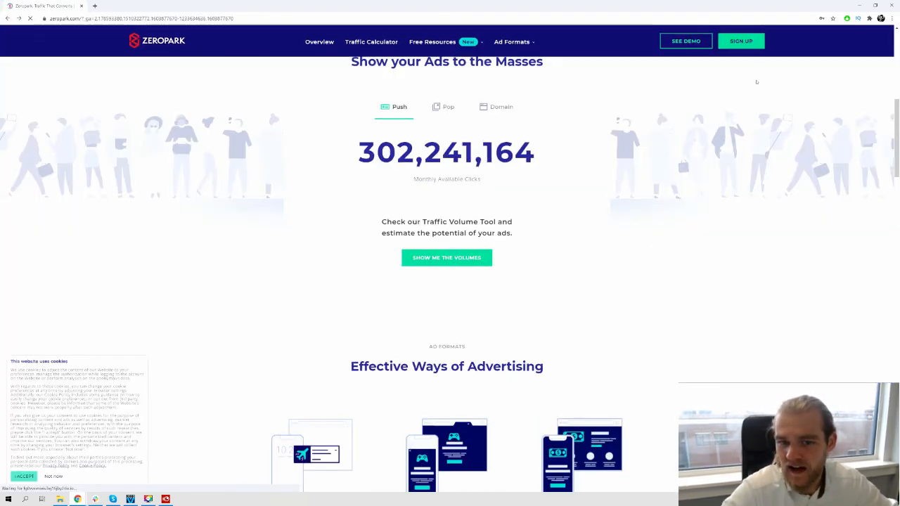
Log in to the existing Zeropark account with its email and password, and dismiss the browser's offer to save the password
{"action": "scroll", "coordinate": [758, 84], "scroll_direction": "up", "scroll_amount": 10}
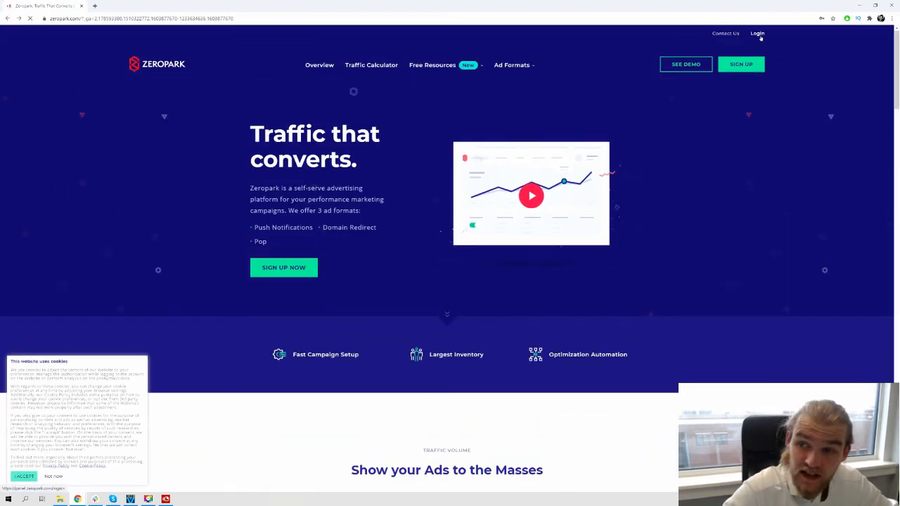
{"action": "left_click", "coordinate": [759, 33]}
{"action": "left_click", "coordinate": [445, 151]}
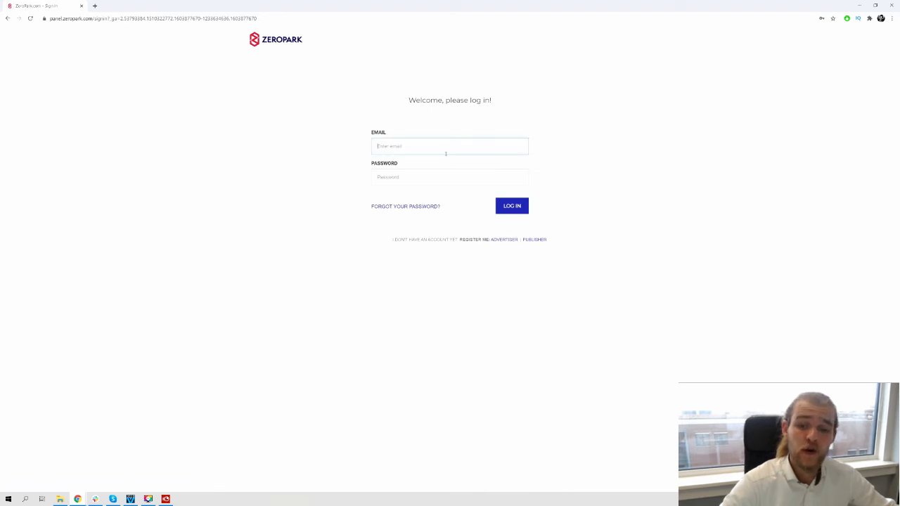
{"action": "left_click", "coordinate": [391, 149]}
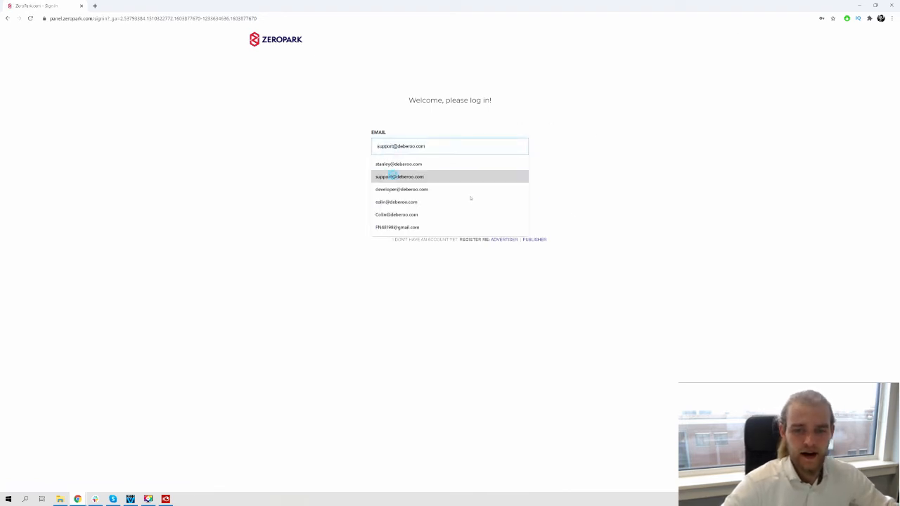
{"action": "left_click", "coordinate": [392, 176]}
{"action": "left_click", "coordinate": [424, 176]}
{"action": "type", "text": "•••••••••"}
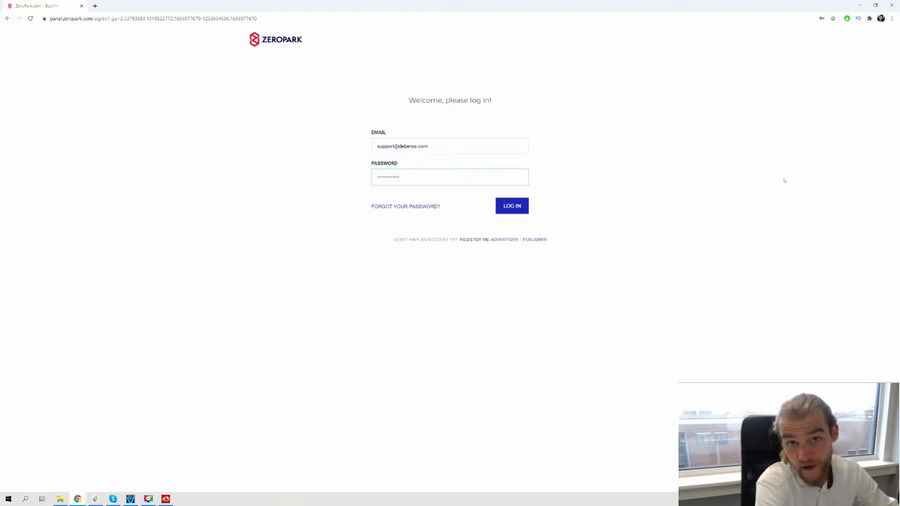
{"action": "key", "text": "Return"}
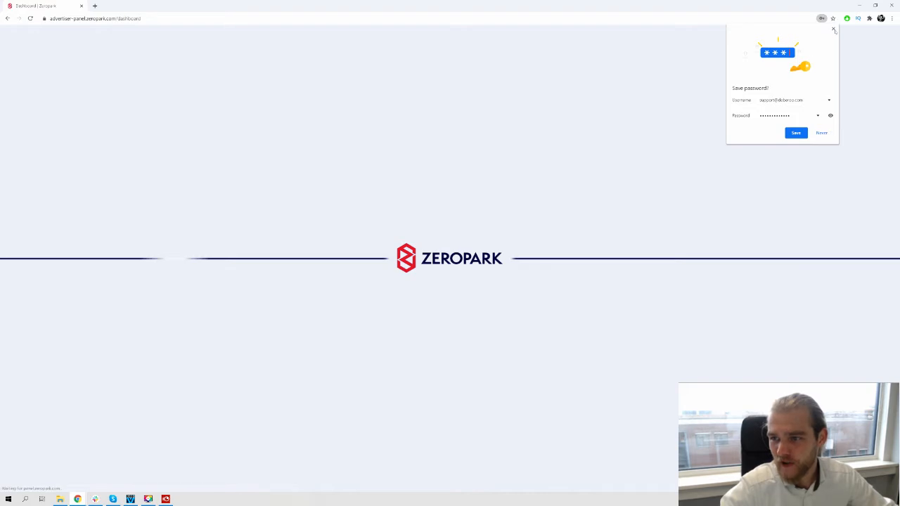
{"action": "left_click", "coordinate": [833, 30]}
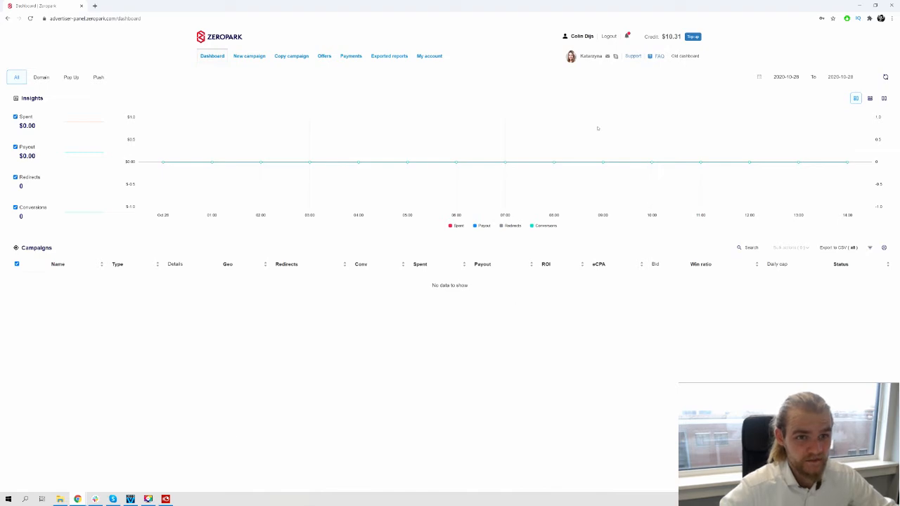
Start a new Push campaign with RON (Run of Network) targeting
{"action": "left_click", "coordinate": [255, 57]}
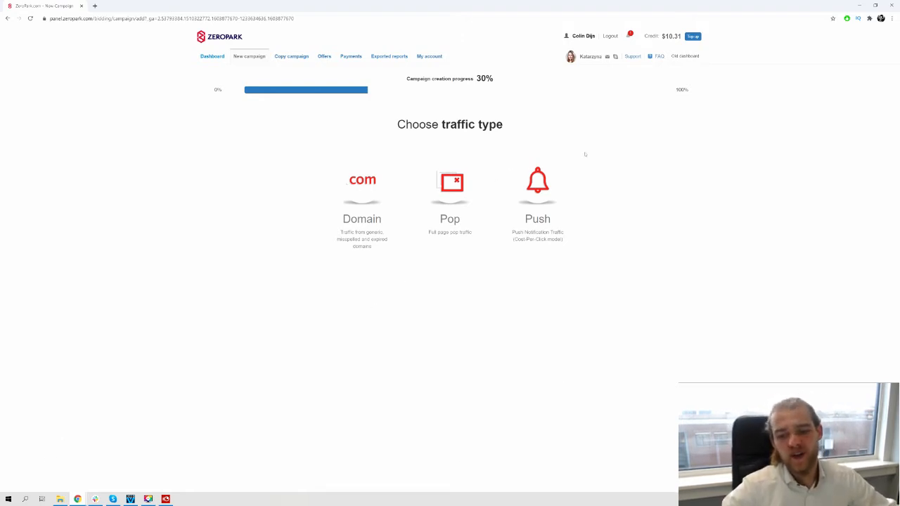
{"action": "left_click", "coordinate": [558, 180]}
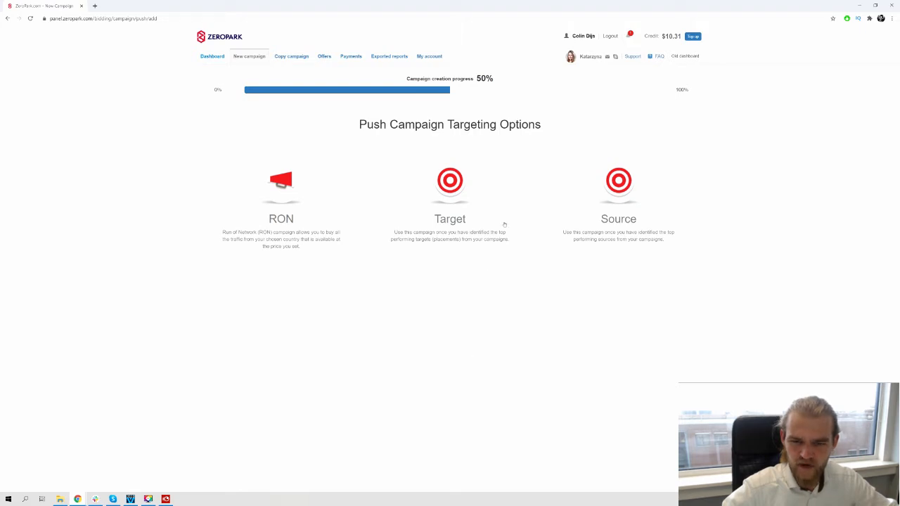
{"action": "left_click", "coordinate": [285, 224]}
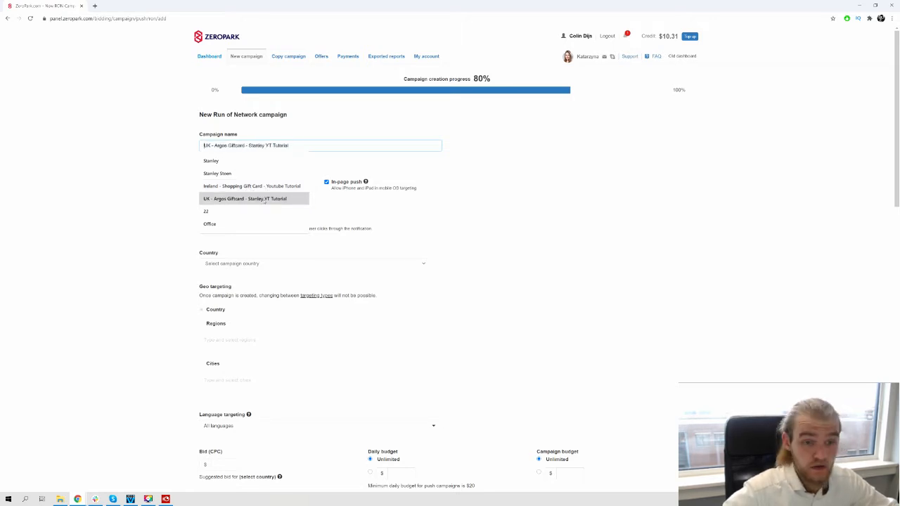
Name the campaign using the previously entered "UK - Argos Giftcard" YT tutorial suggestion
{"action": "left_click", "coordinate": [265, 199]}
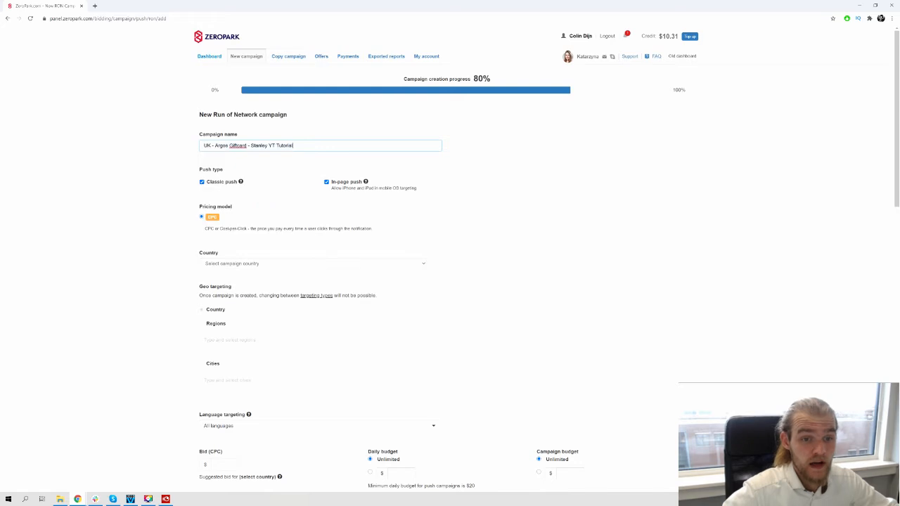
{"action": "left_click", "coordinate": [136, 153]}
{"action": "scroll", "coordinate": [165, 155], "scroll_direction": "down", "scroll_amount": 1}
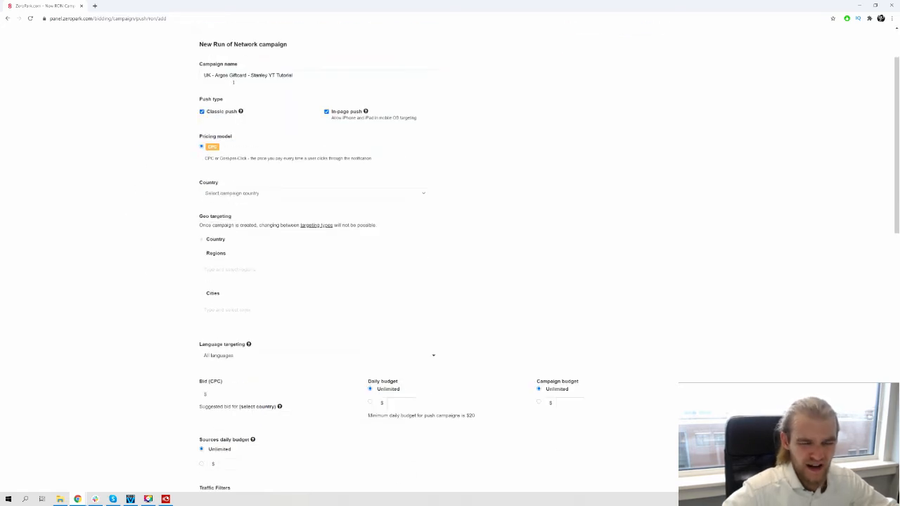
{"action": "left_click_drag", "start_coordinate": [214, 75], "coordinate": [246, 76]}
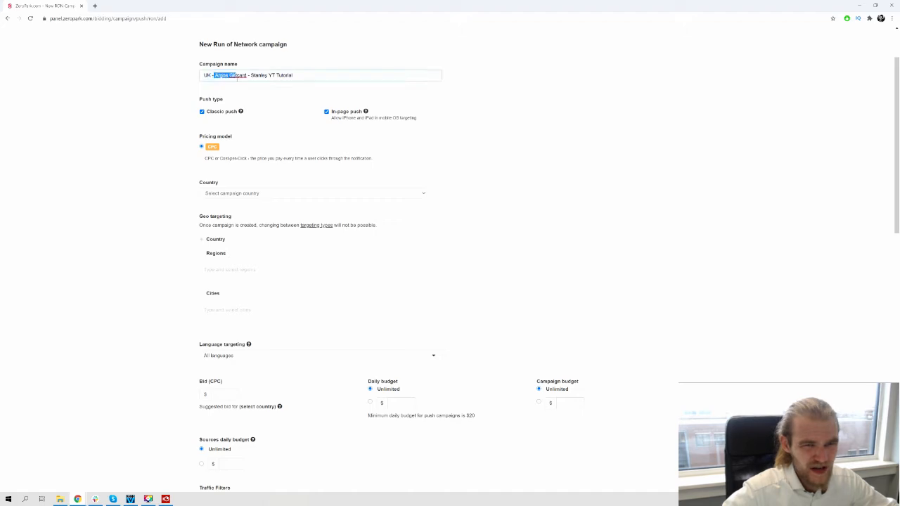
{"action": "left_click_drag", "start_coordinate": [52, 182], "coordinate": [34, 211]}
{"action": "left_click", "coordinate": [33, 211]}
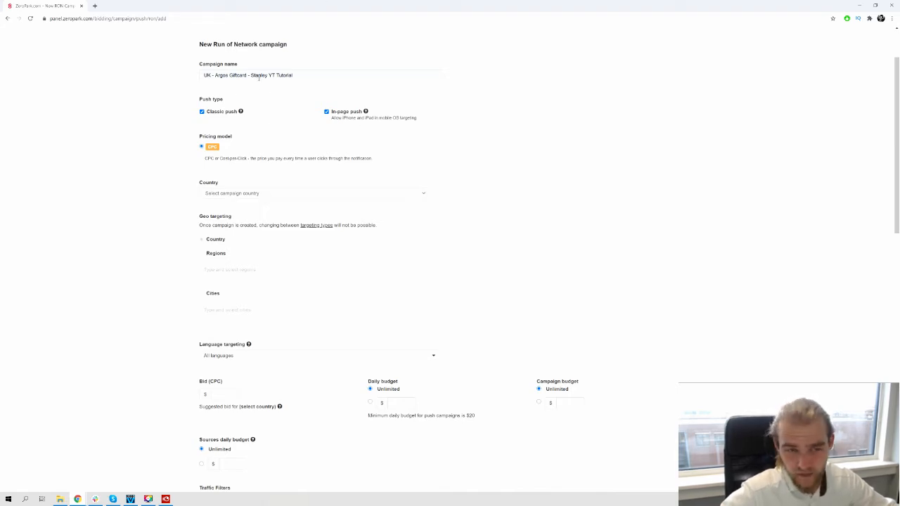
{"action": "left_click_drag", "start_coordinate": [216, 75], "coordinate": [252, 76]}
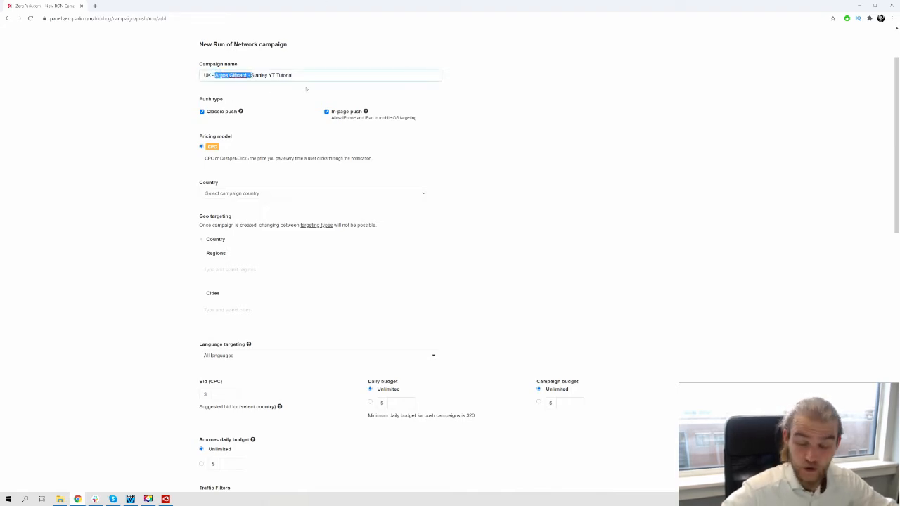
{"action": "left_click", "coordinate": [637, 113]}
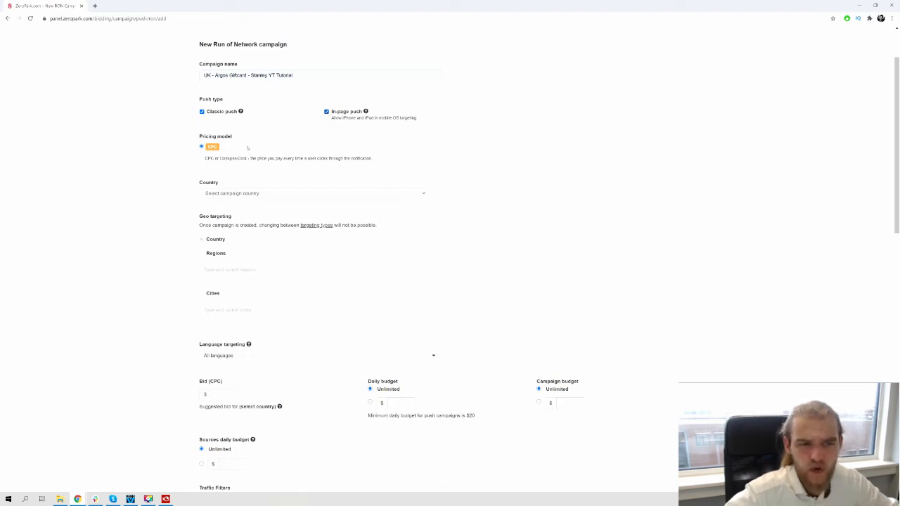
Set the campaign country to United Kingdom
{"action": "scroll", "coordinate": [258, 163], "scroll_direction": "down", "scroll_amount": 1}
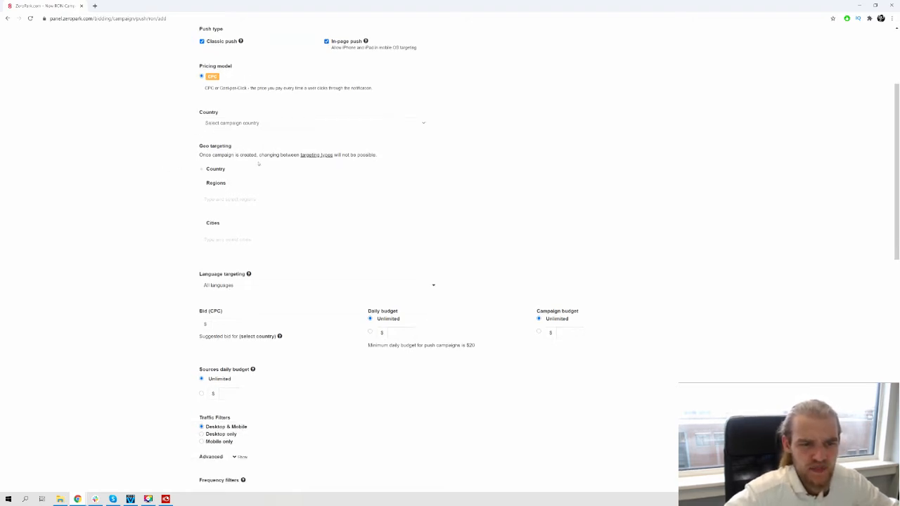
{"action": "left_click", "coordinate": [242, 124]}
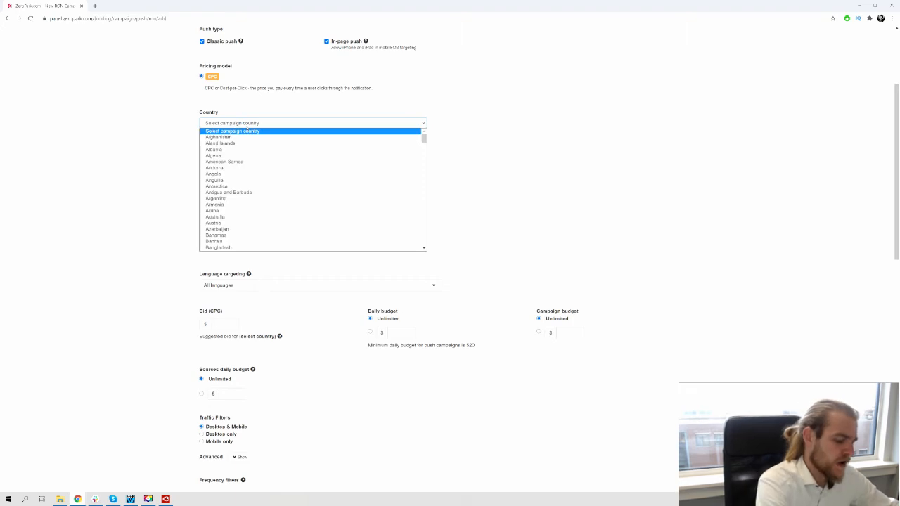
{"action": "type", "text": "un"}
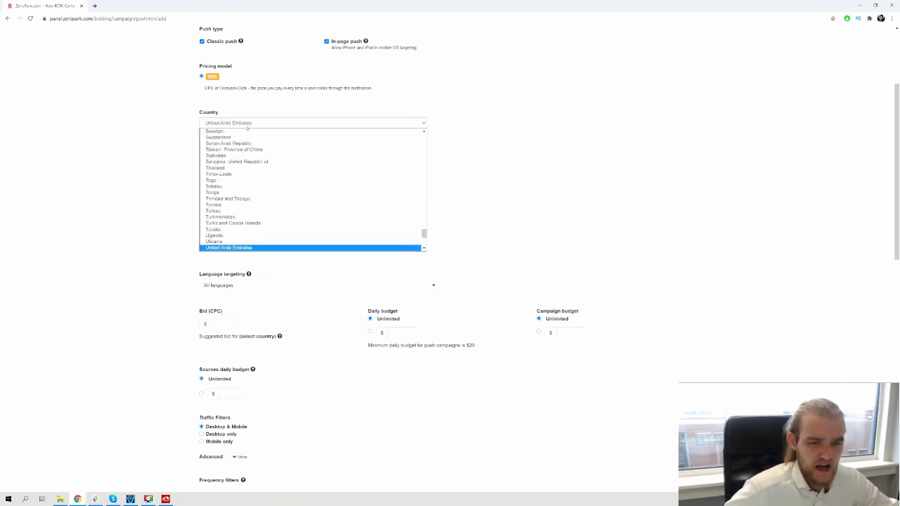
{"action": "left_click", "coordinate": [162, 204]}
{"action": "scroll", "coordinate": [269, 123], "scroll_direction": "down", "scroll_amount": 1}
{"action": "scroll", "coordinate": [249, 121], "scroll_direction": "up", "scroll_amount": 2}
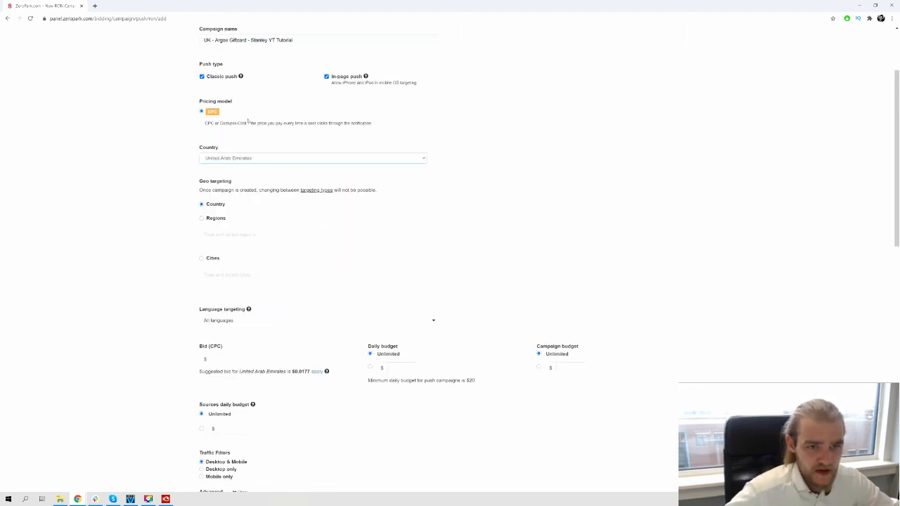
{"action": "left_click", "coordinate": [239, 158]}
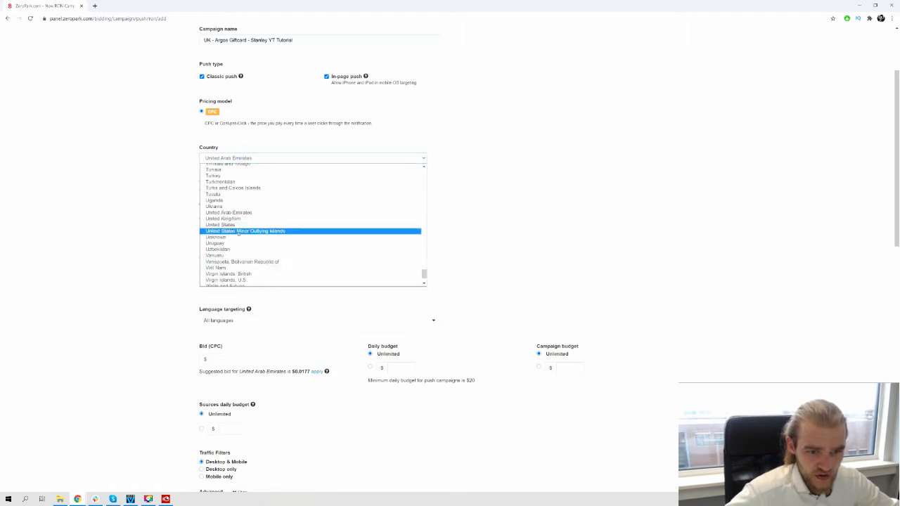
{"action": "left_click", "coordinate": [238, 219]}
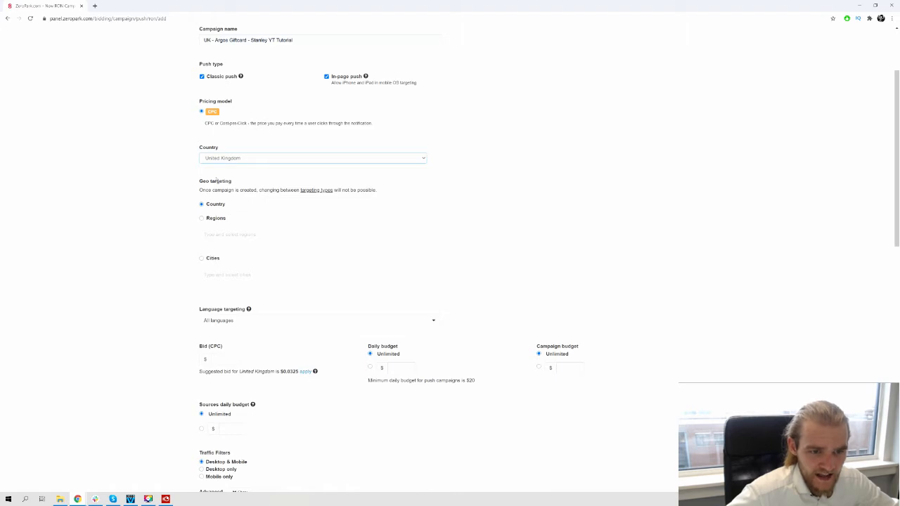
{"action": "triple_click", "coordinate": [197, 178]}
{"action": "left_click", "coordinate": [134, 220]}
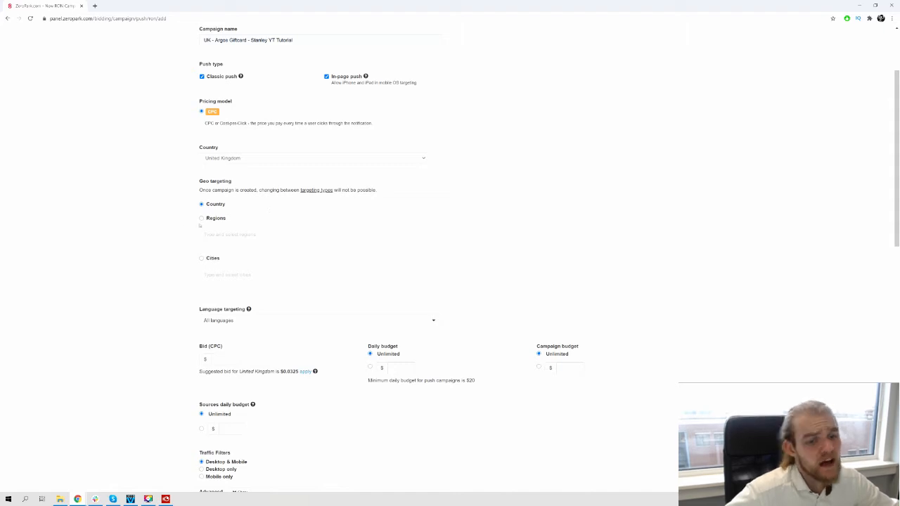
{"action": "left_click_drag", "start_coordinate": [159, 225], "coordinate": [215, 288]}
{"action": "left_click", "coordinate": [143, 284]}
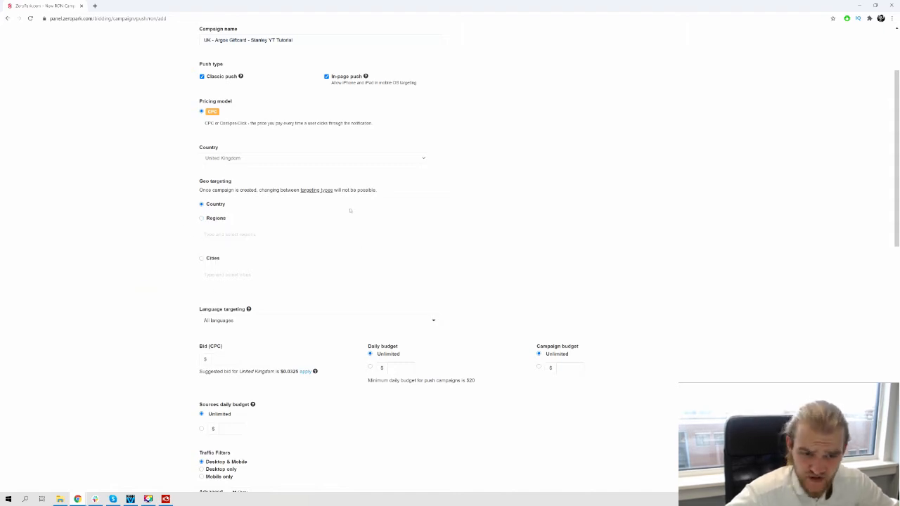
Set the campaign's CPC bid to $0.04
{"action": "scroll", "coordinate": [281, 211], "scroll_direction": "down", "scroll_amount": 3}
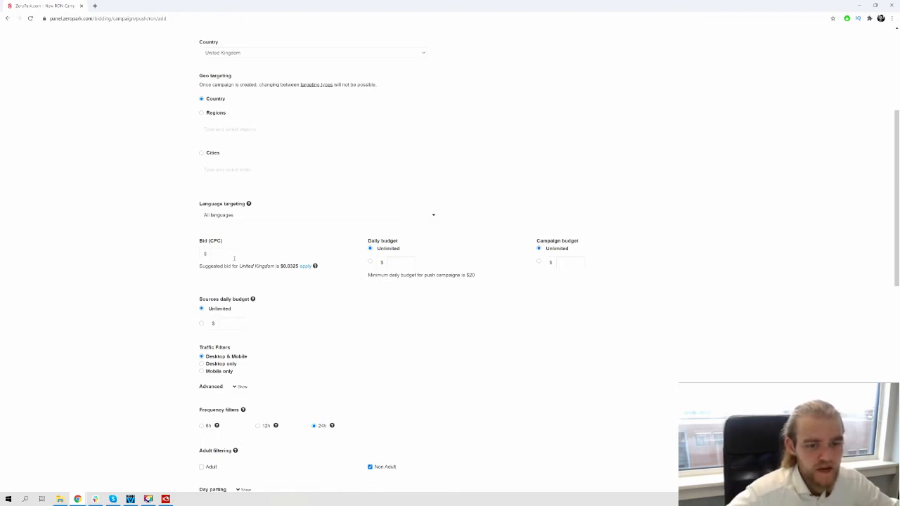
{"action": "left_click", "coordinate": [235, 257]}
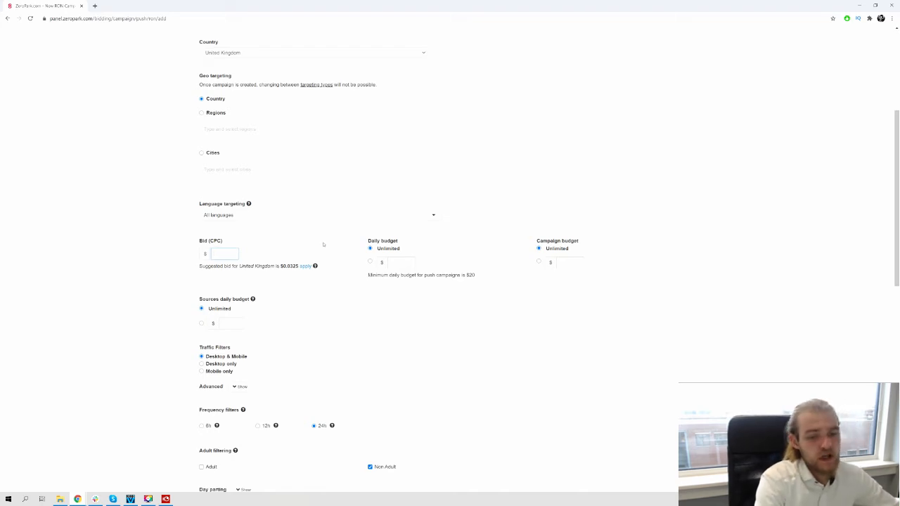
{"action": "type", "text": "0.004"}
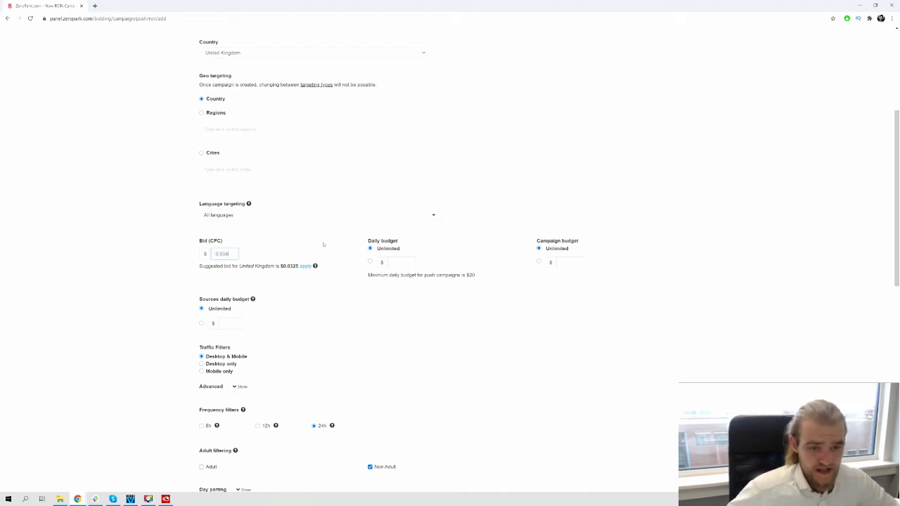
{"action": "key", "text": "BackSpace"}
{"action": "key", "text": "BackSpace"}
{"action": "type", "text": "4"}
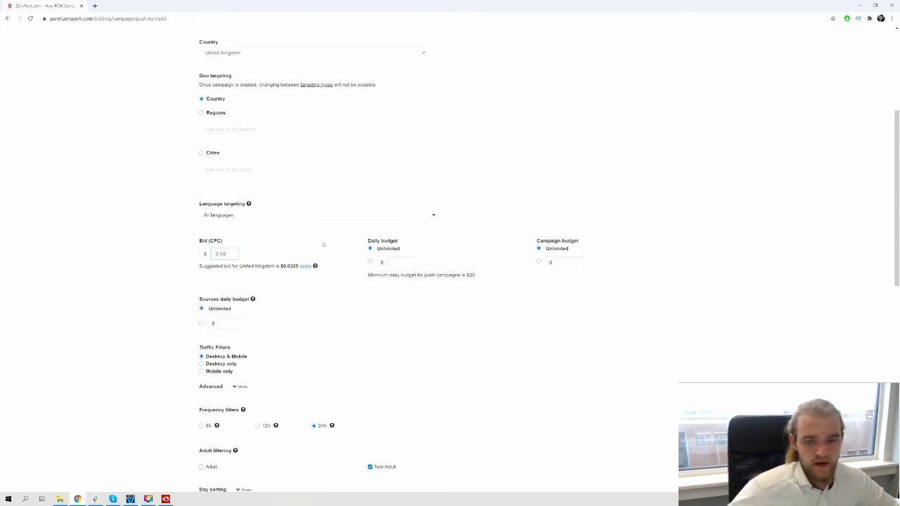
Set the campaign's sources daily budget to $150
{"action": "scroll", "coordinate": [319, 290], "scroll_direction": "down", "scroll_amount": 2}
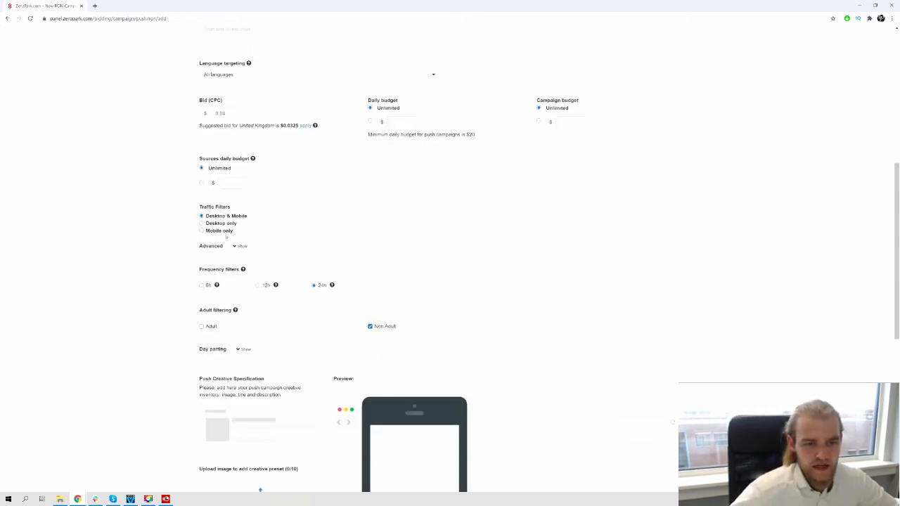
{"action": "left_click", "coordinate": [201, 183]}
{"action": "left_click", "coordinate": [227, 180]}
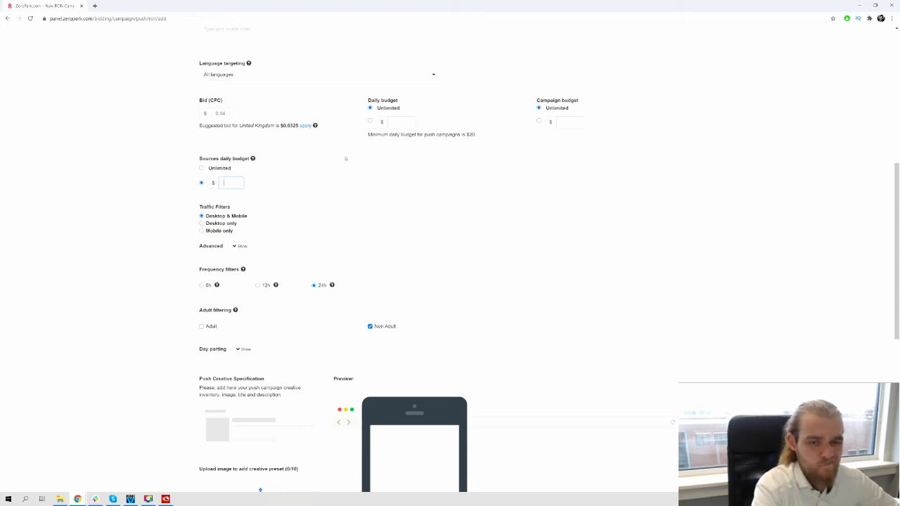
{"action": "type", "text": "150"}
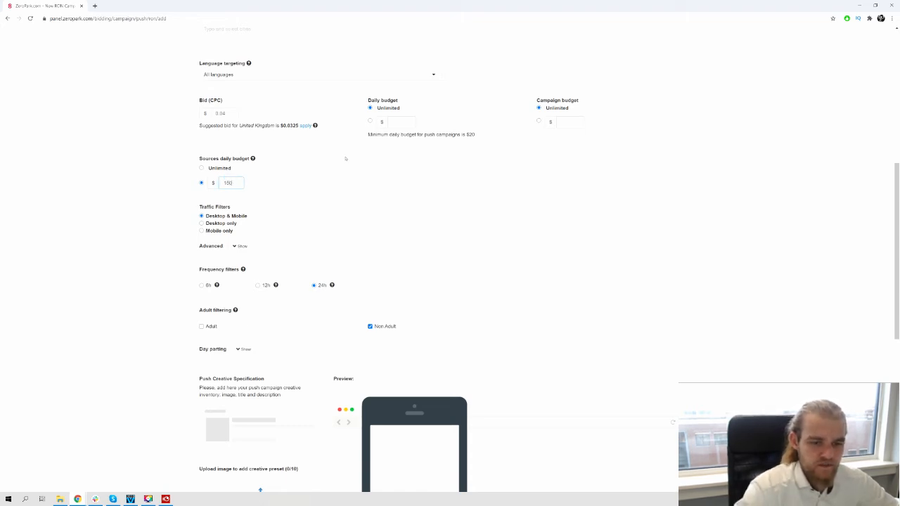
{"action": "left_click", "coordinate": [348, 168]}
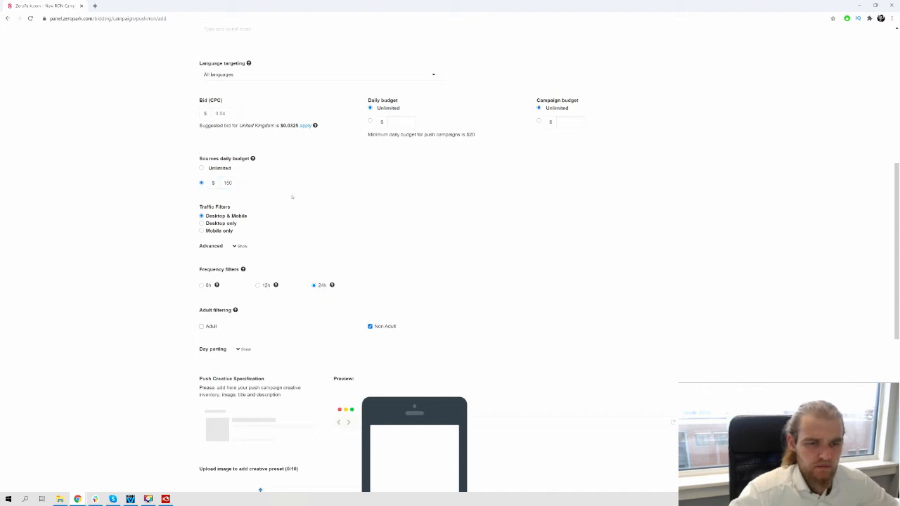
{"action": "scroll", "coordinate": [218, 187], "scroll_direction": "down", "scroll_amount": 1}
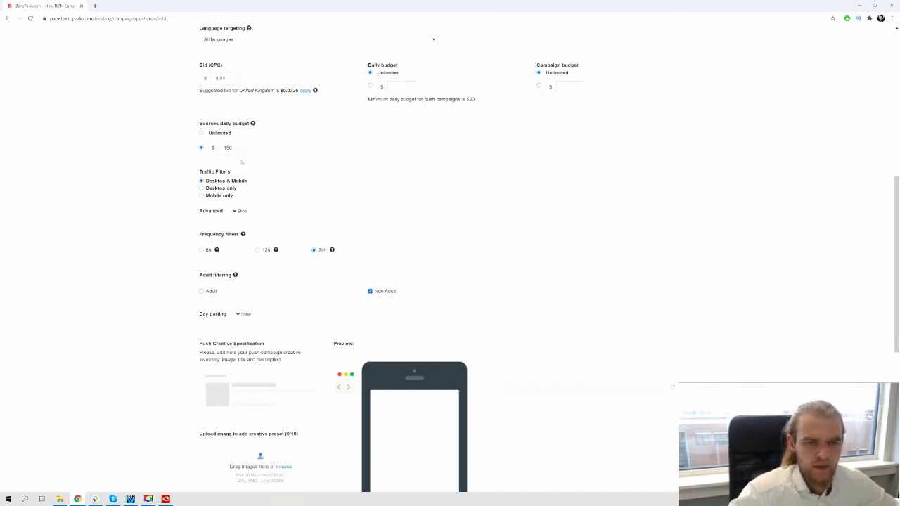
{"action": "left_click_drag", "start_coordinate": [255, 127], "coordinate": [173, 142]}
{"action": "left_click", "coordinate": [138, 163]}
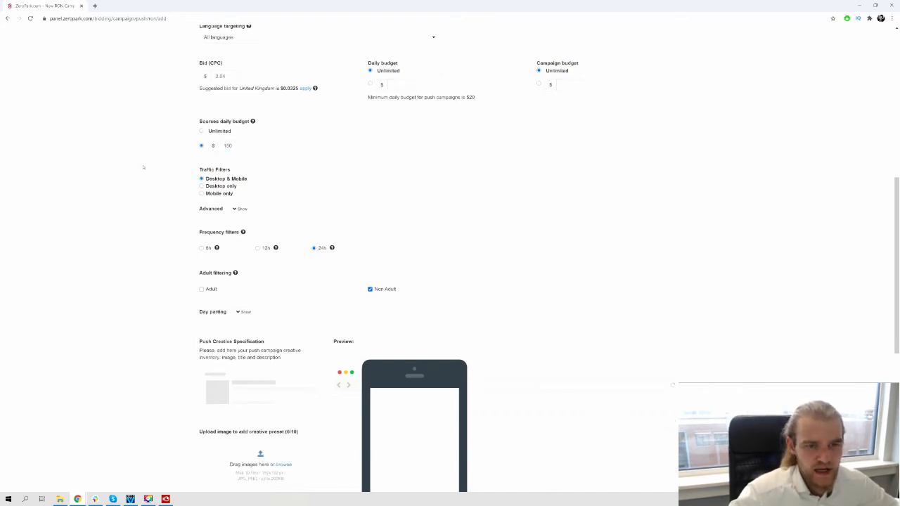
Limit the traffic filter to Mobile only and review the advanced browser, OS, network source and frequency options
{"action": "scroll", "coordinate": [141, 166], "scroll_direction": "down", "scroll_amount": 1}
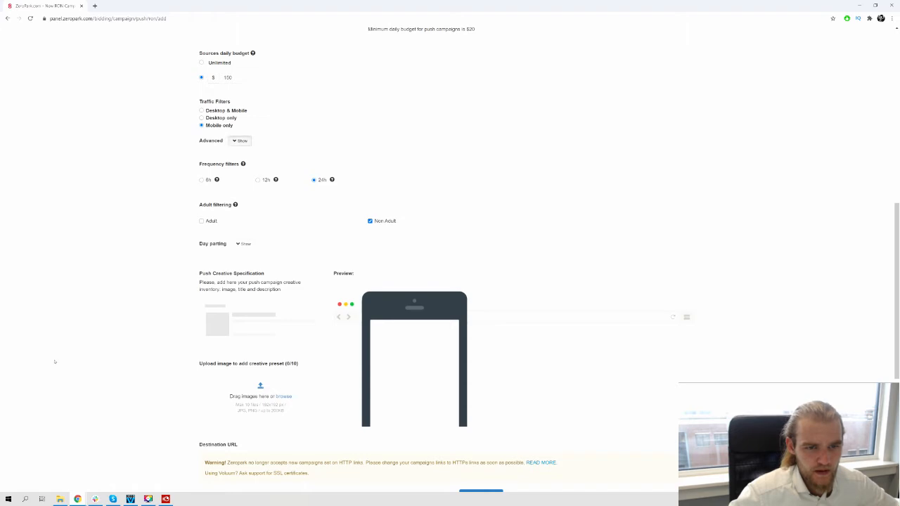
{"action": "left_click", "coordinate": [240, 141]}
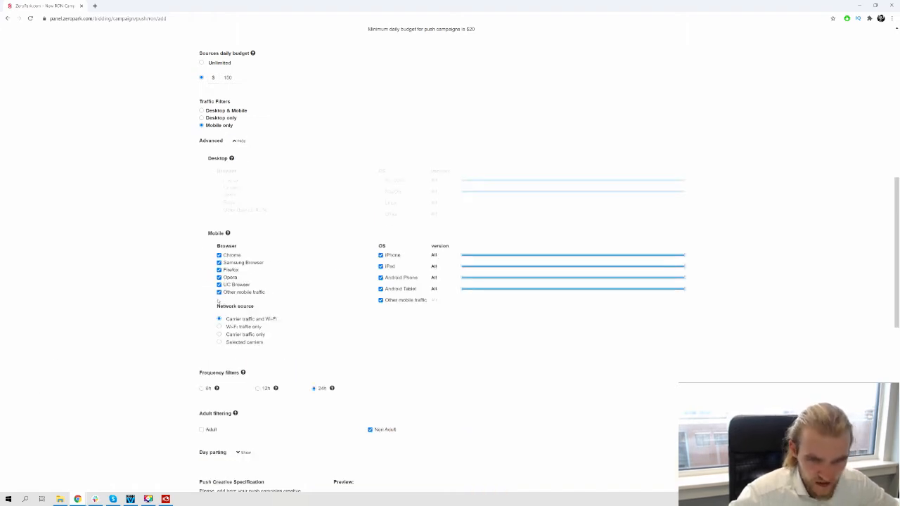
{"action": "left_click_drag", "start_coordinate": [217, 307], "coordinate": [278, 343]}
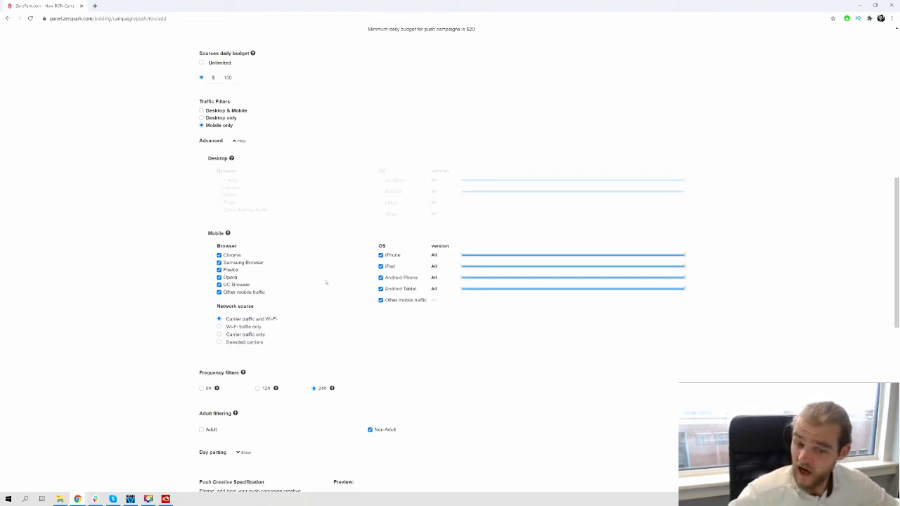
{"action": "scroll", "coordinate": [325, 296], "scroll_direction": "down", "scroll_amount": 2}
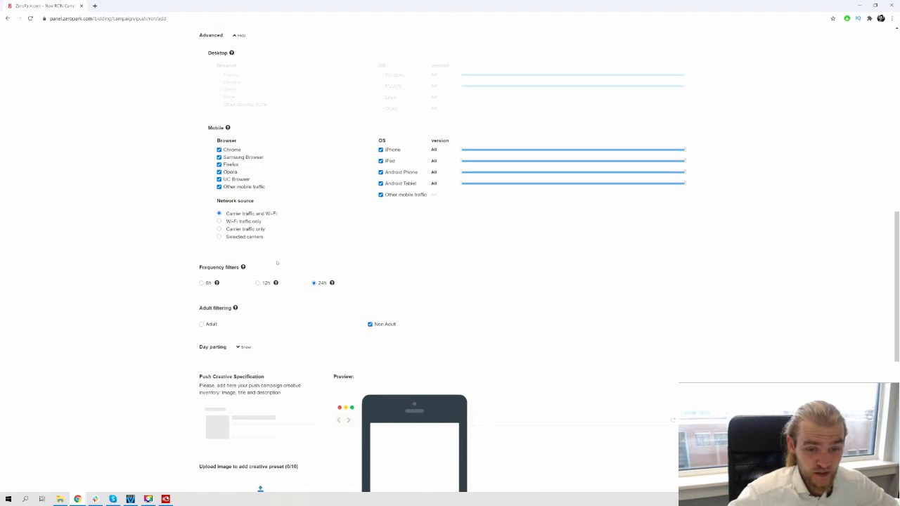
{"action": "scroll", "coordinate": [277, 262], "scroll_direction": "down", "scroll_amount": 1}
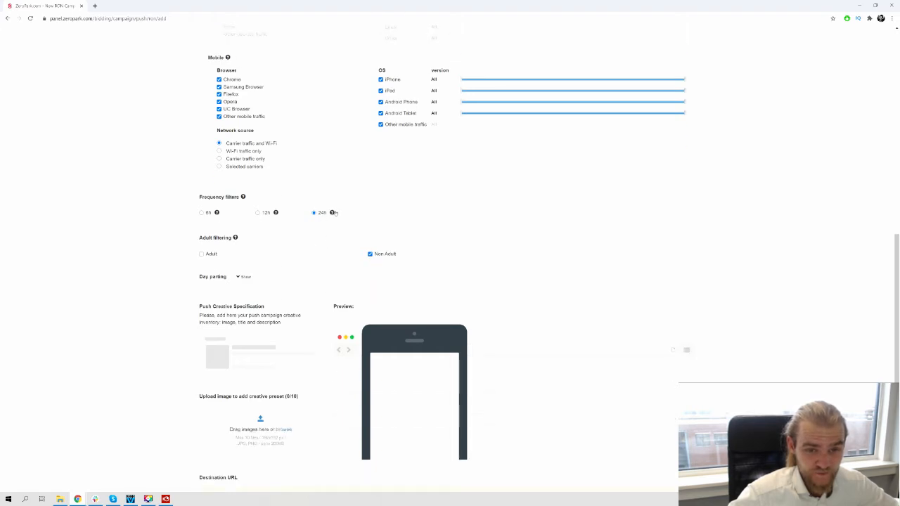
{"action": "mouse_move", "coordinate": [334, 213]}
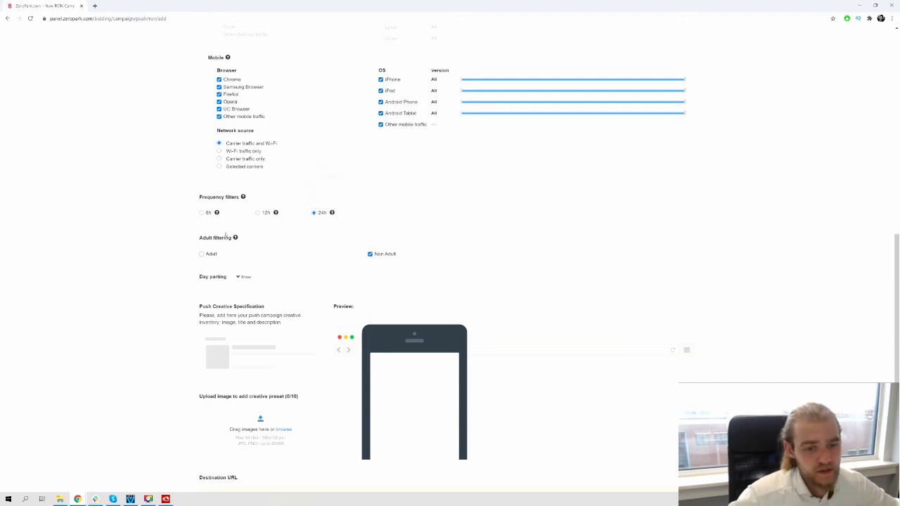
{"action": "scroll", "coordinate": [225, 235], "scroll_direction": "down", "scroll_amount": 1}
{"action": "scroll", "coordinate": [160, 231], "scroll_direction": "down", "scroll_amount": 4}
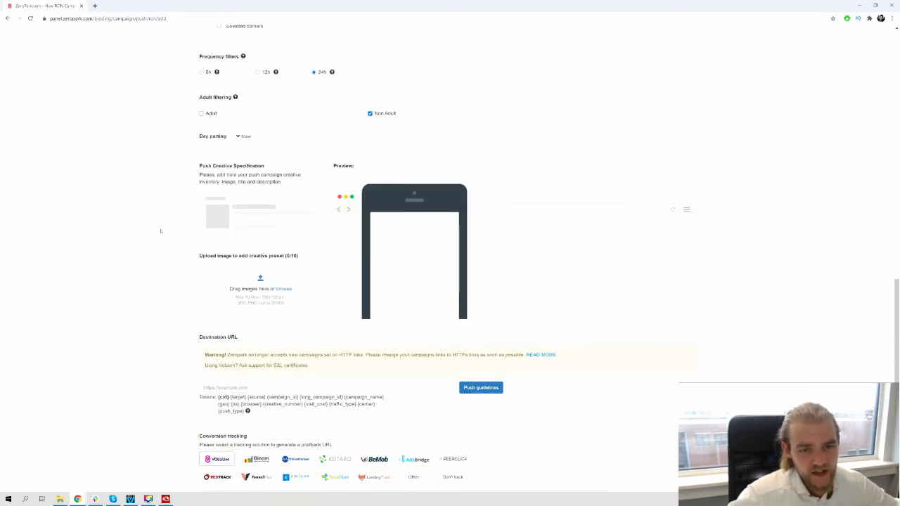
Try excluding the 2:00 and 13:00 hours for all days in the day parting schedule, and restore both
{"action": "left_click", "coordinate": [244, 101]}
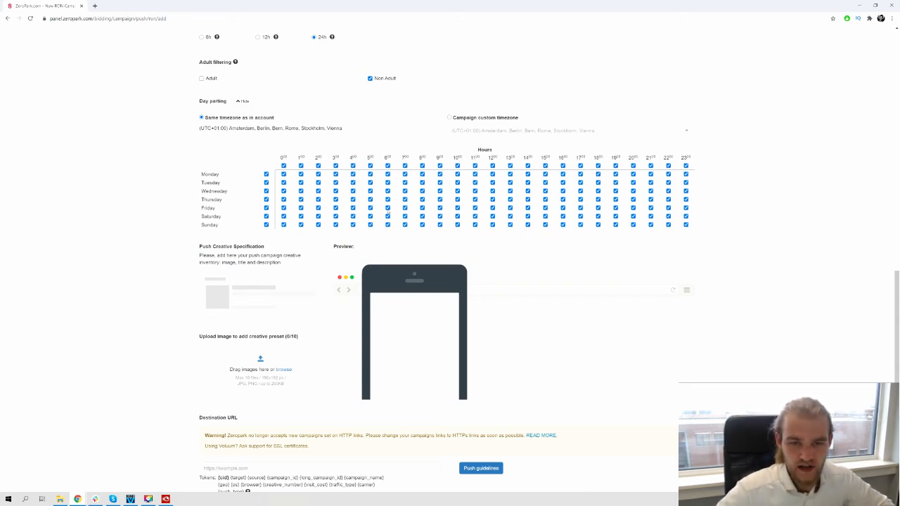
{"action": "left_click", "coordinate": [318, 165]}
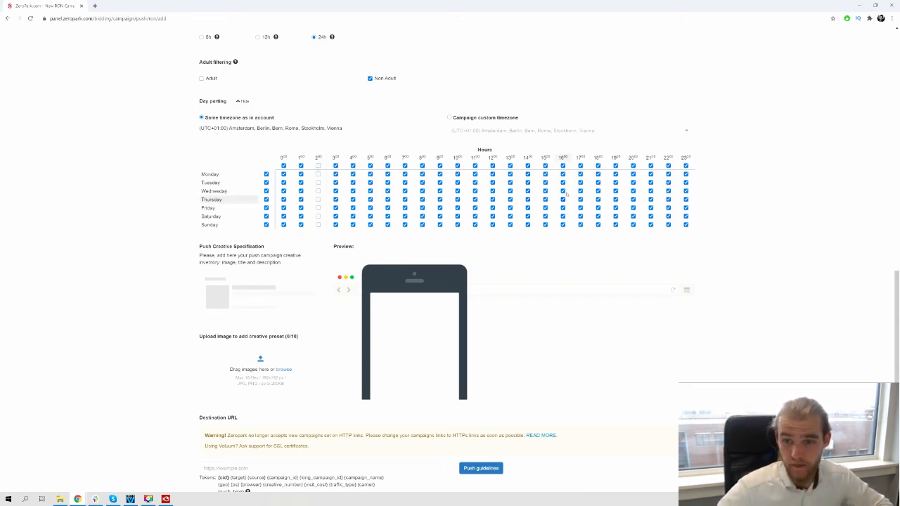
{"action": "left_click", "coordinate": [509, 165]}
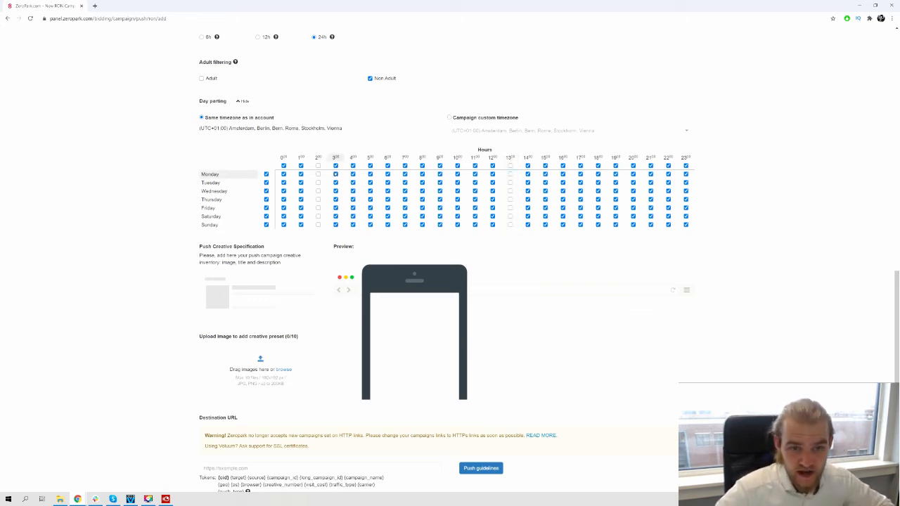
{"action": "left_click", "coordinate": [318, 165]}
{"action": "left_click", "coordinate": [511, 166]}
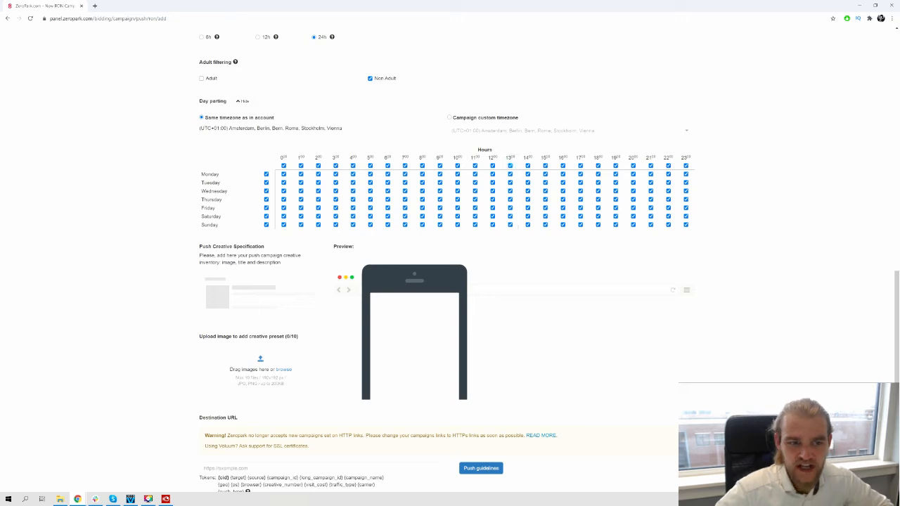
Examine the push creative specification and image upload requirements, and collapse the day parting schedule
{"action": "scroll", "coordinate": [121, 234], "scroll_direction": "down", "scroll_amount": 2}
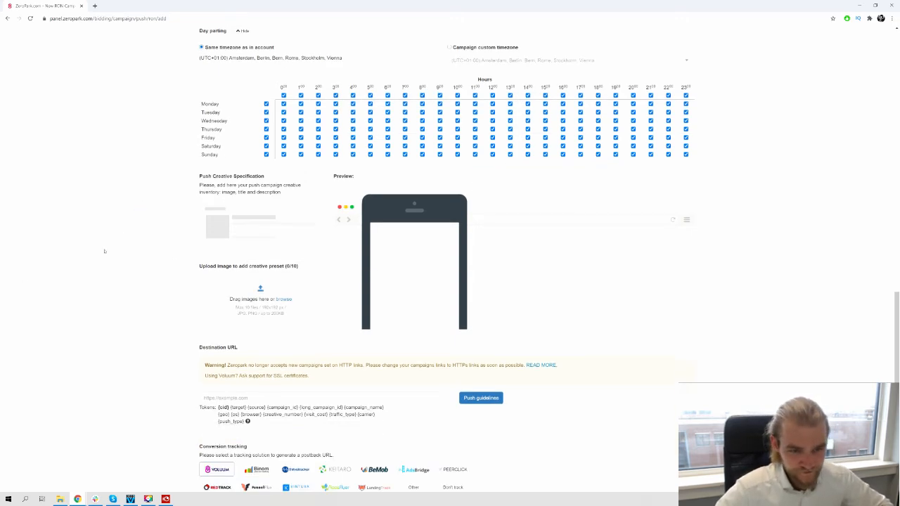
{"action": "scroll", "coordinate": [97, 257], "scroll_direction": "up", "scroll_amount": 1}
{"action": "scroll", "coordinate": [141, 239], "scroll_direction": "down", "scroll_amount": 4}
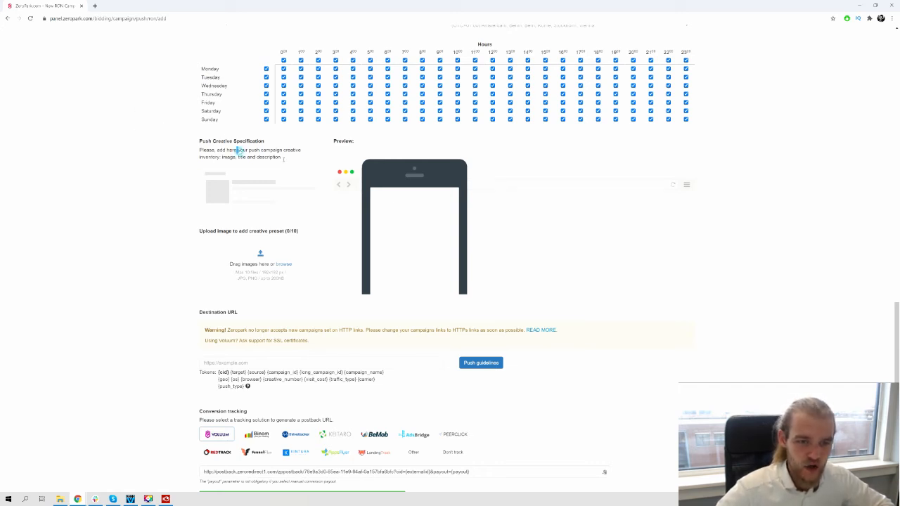
{"action": "left_click_drag", "start_coordinate": [237, 150], "coordinate": [290, 158]}
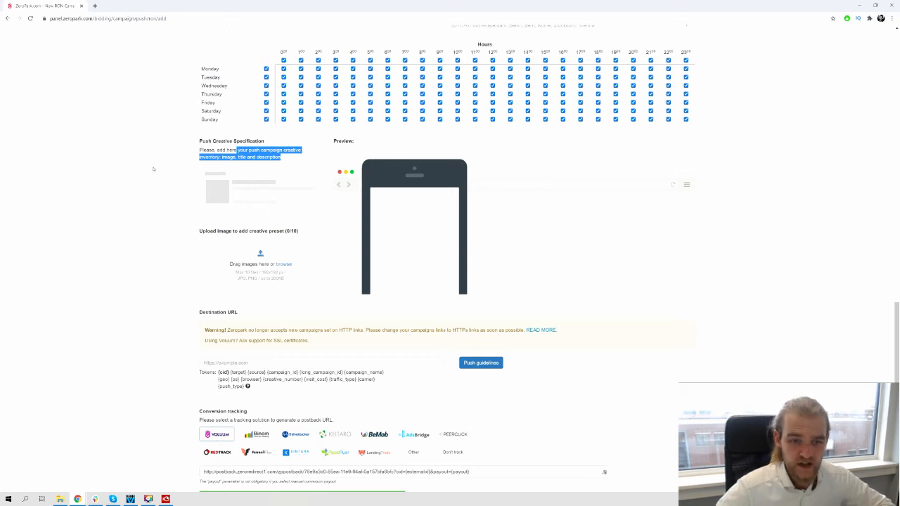
{"action": "left_click", "coordinate": [153, 169]}
{"action": "scroll", "coordinate": [187, 185], "scroll_direction": "down", "scroll_amount": 2}
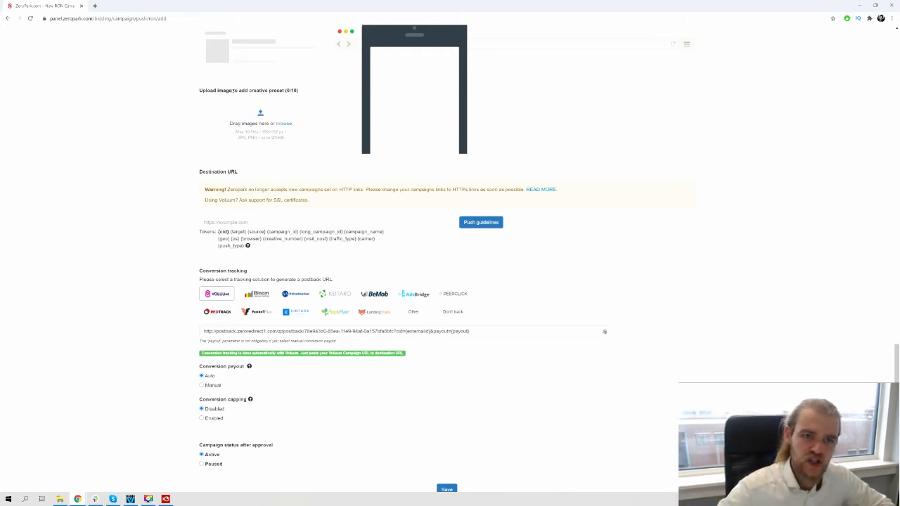
{"action": "left_click_drag", "start_coordinate": [233, 90], "coordinate": [302, 98]}
{"action": "left_click", "coordinate": [119, 133]}
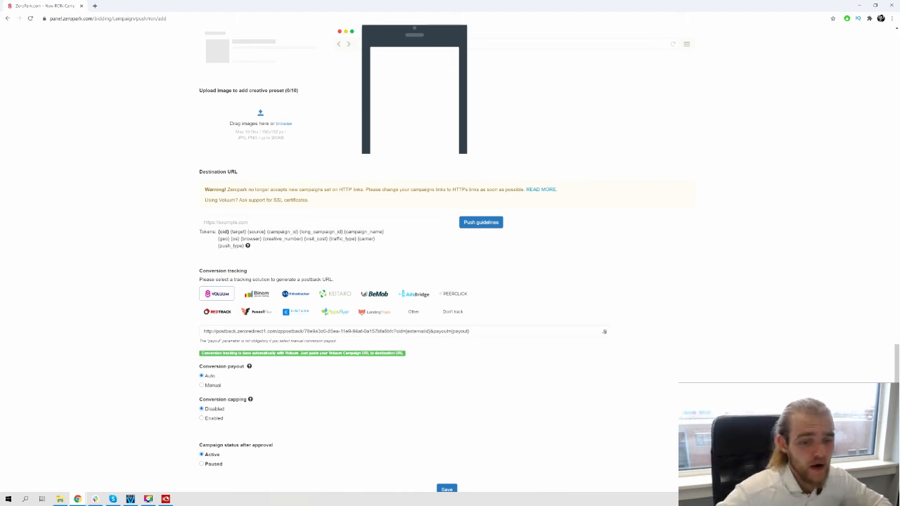
{"action": "scroll", "coordinate": [268, 161], "scroll_direction": "up", "scroll_amount": 2}
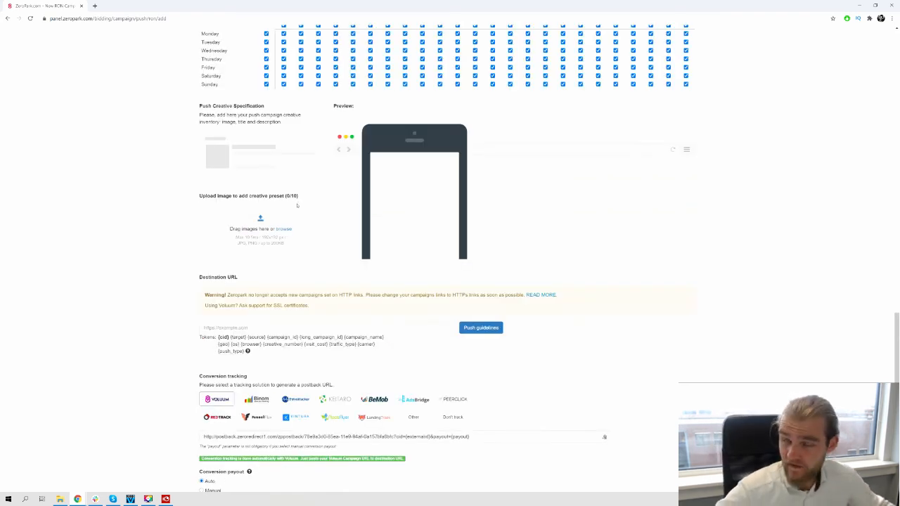
{"action": "scroll", "coordinate": [563, 218], "scroll_direction": "up", "scroll_amount": 3}
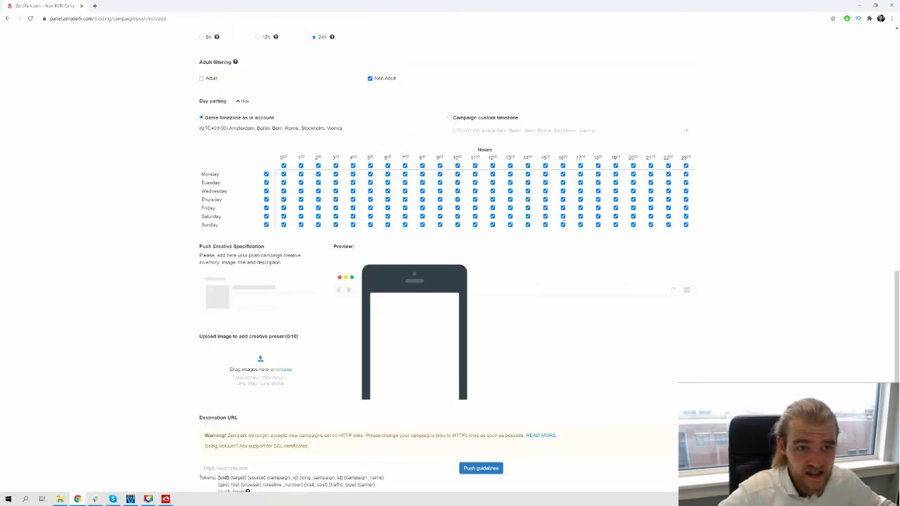
{"action": "left_click", "coordinate": [242, 101]}
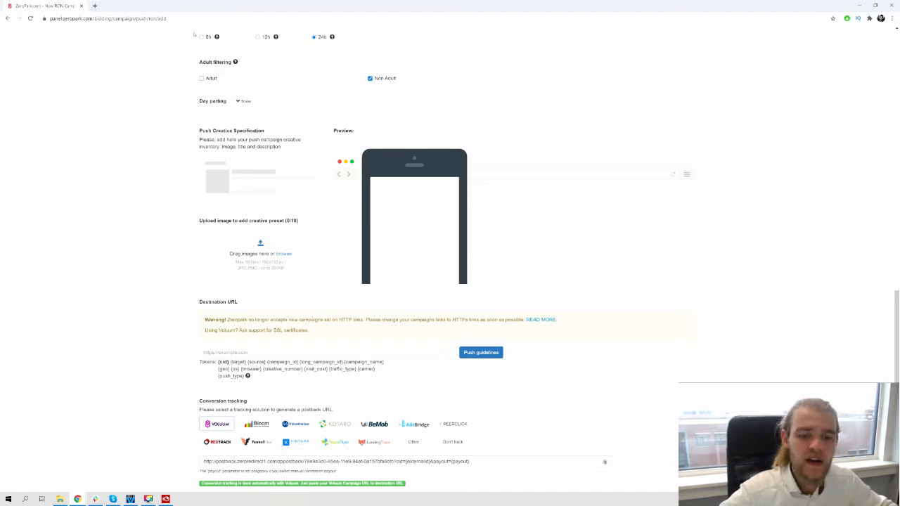
Open canva.com in a new browser tab and create a custom design of 192 × 192 px
{"action": "left_click", "coordinate": [94, 5]}
{"action": "type", "text": "canva.com"}
{"action": "key", "text": "Return"}
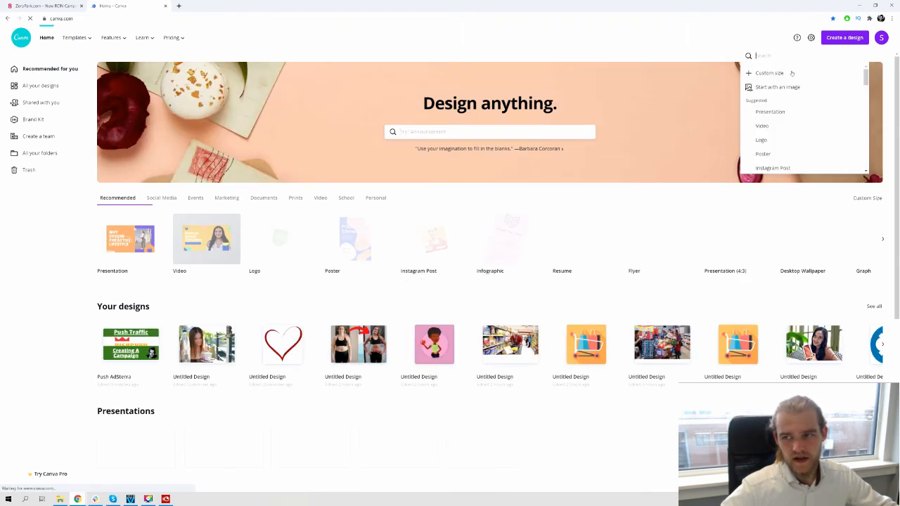
{"action": "left_click", "coordinate": [769, 72]}
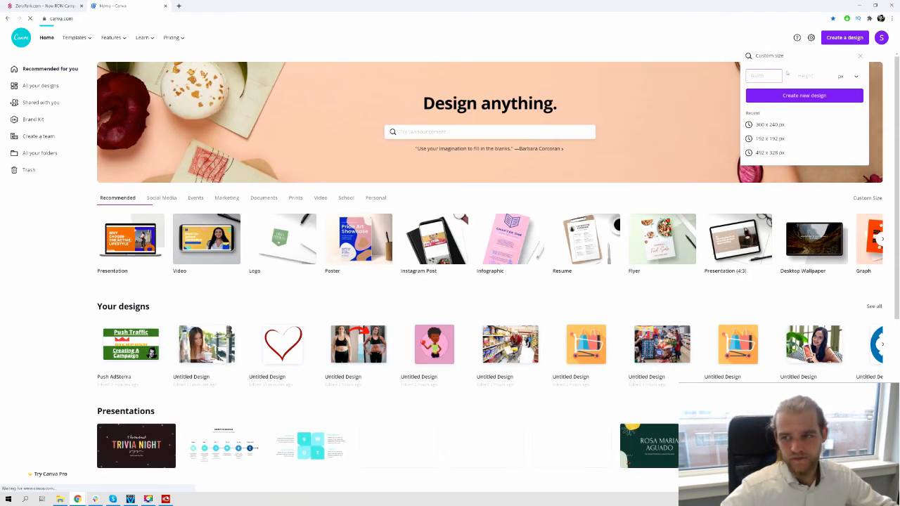
{"action": "type", "text": "192"}
{"action": "key", "text": "Tab"}
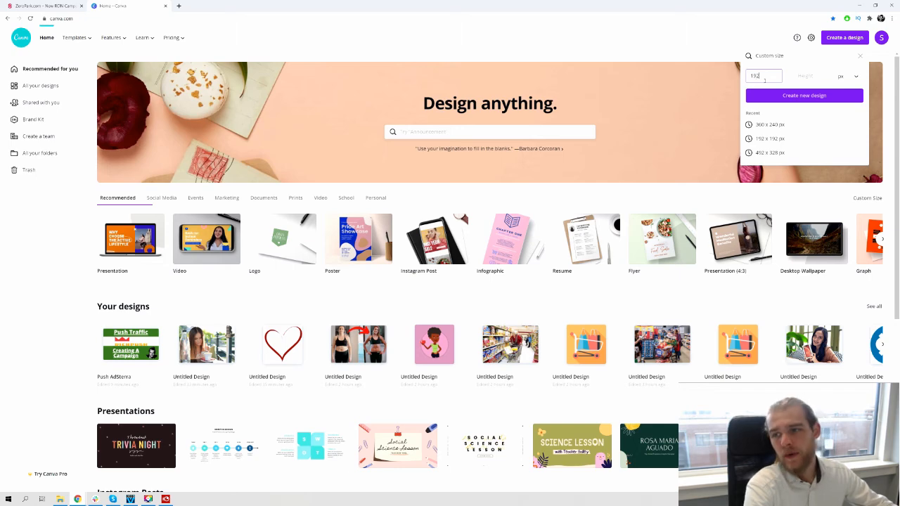
{"action": "type", "text": "192"}
{"action": "key", "text": "Return"}
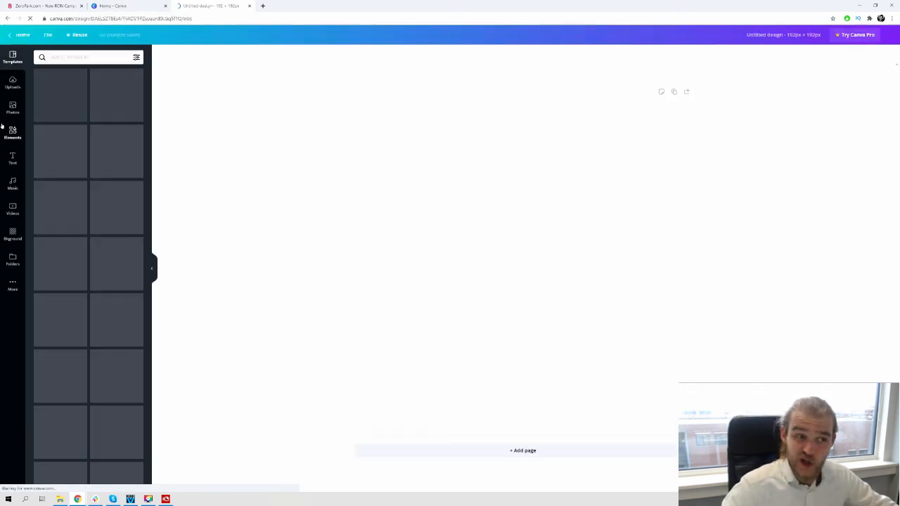
Fill the blank canvas with the uploaded orange shopping cart image
{"action": "left_click", "coordinate": [12, 82]}
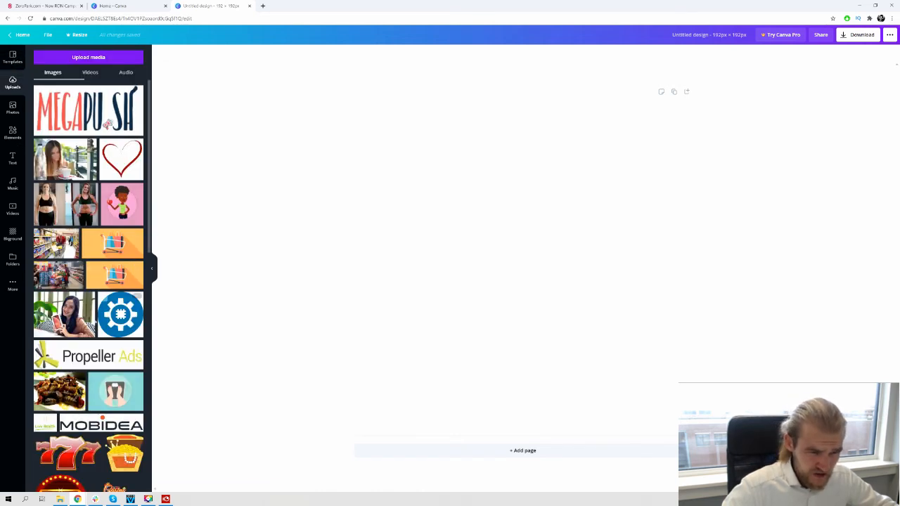
{"action": "scroll", "coordinate": [63, 270], "scroll_direction": "down", "scroll_amount": 1}
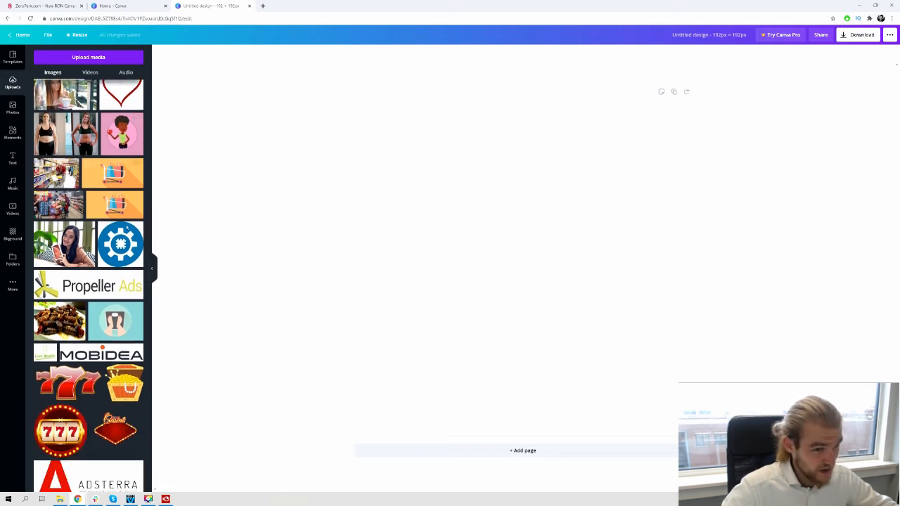
{"action": "left_click_drag", "start_coordinate": [113, 171], "coordinate": [447, 381]}
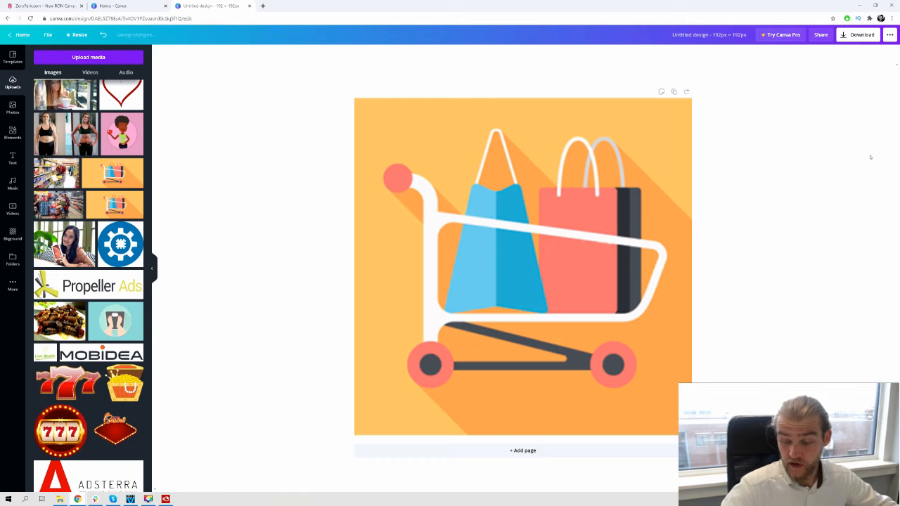
Download the design as a PNG and upload it to the Zeropark campaign as a push creative image
{"action": "left_click", "coordinate": [862, 34]}
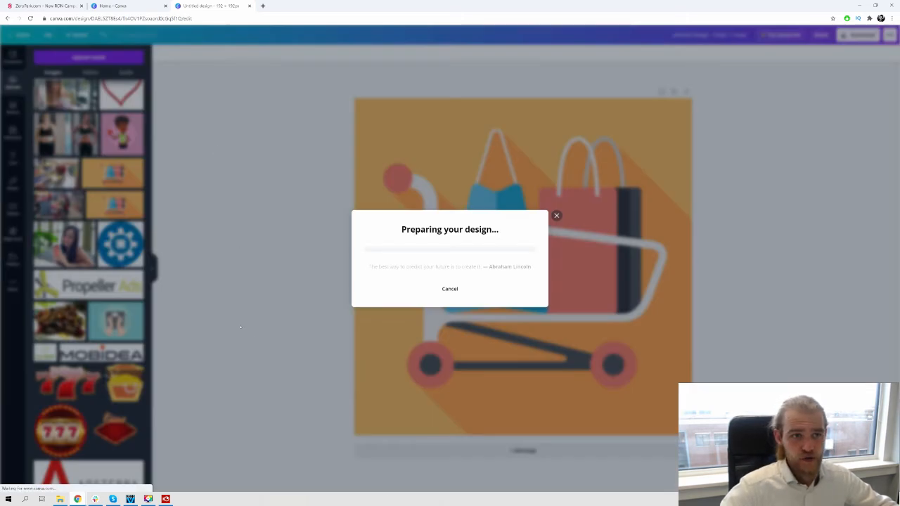
{"action": "left_click", "coordinate": [46, 5]}
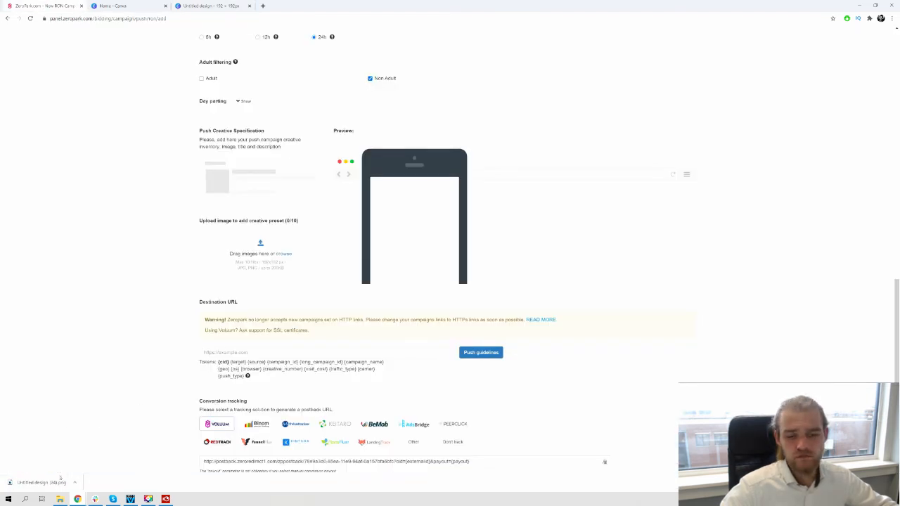
{"action": "left_click_drag", "start_coordinate": [60, 477], "coordinate": [297, 249]}
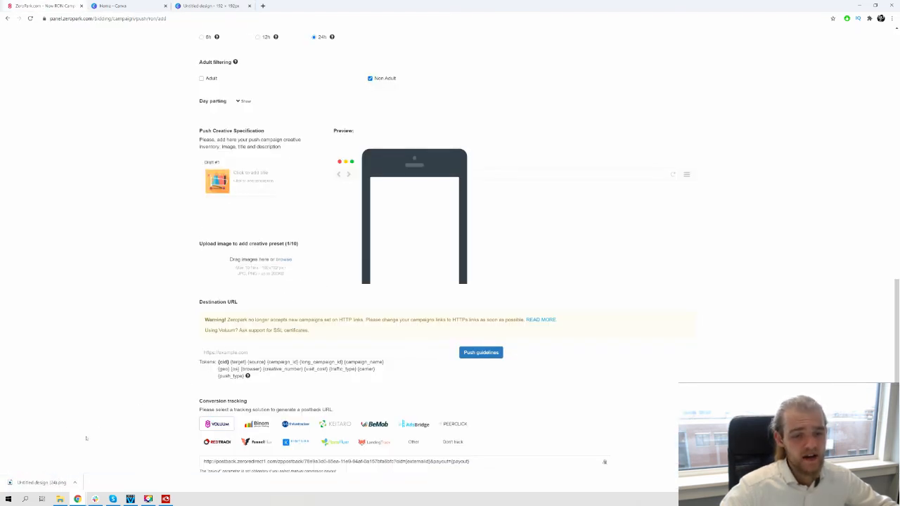
Enter "Free Shopping at Argos" as the title of the first push creative draft
{"action": "left_click", "coordinate": [251, 173]}
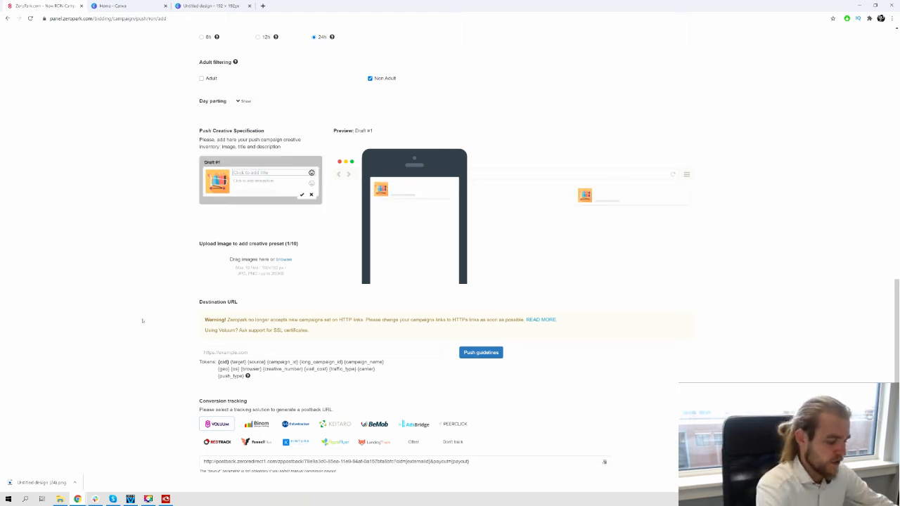
{"action": "type", "text": "Free Sh"}
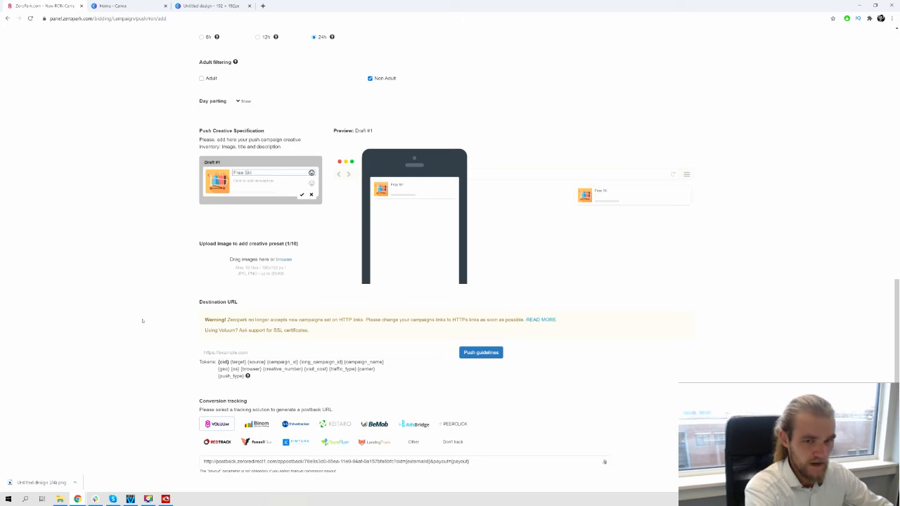
{"action": "type", "text": "opping"}
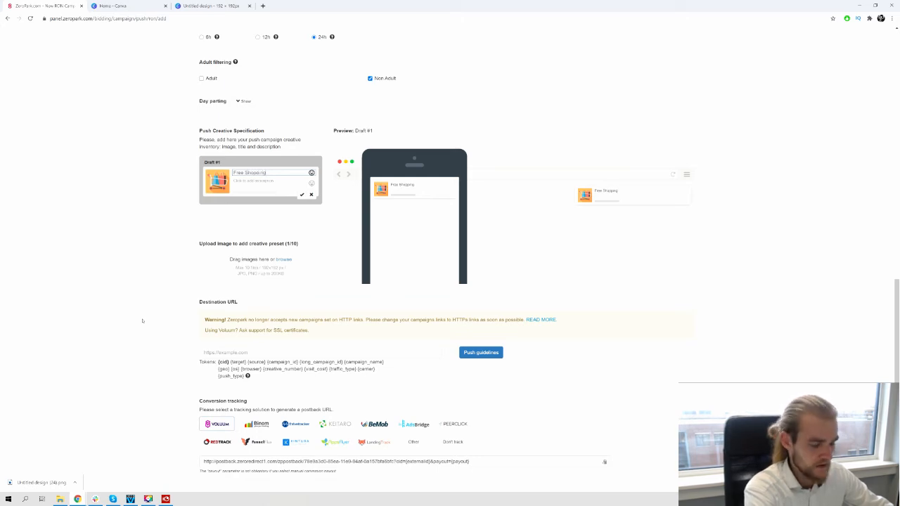
{"action": "type", "text": " at Argos"}
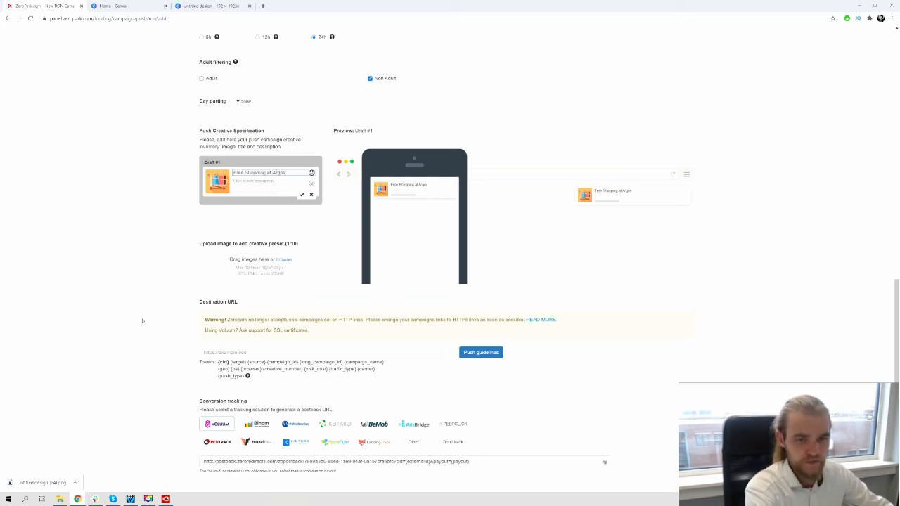
Add the description "Click here to claim your Argos gift card and go shopping on us!" to the first creative, correcting the spelling of "gift card"
{"action": "key", "text": "Tab"}
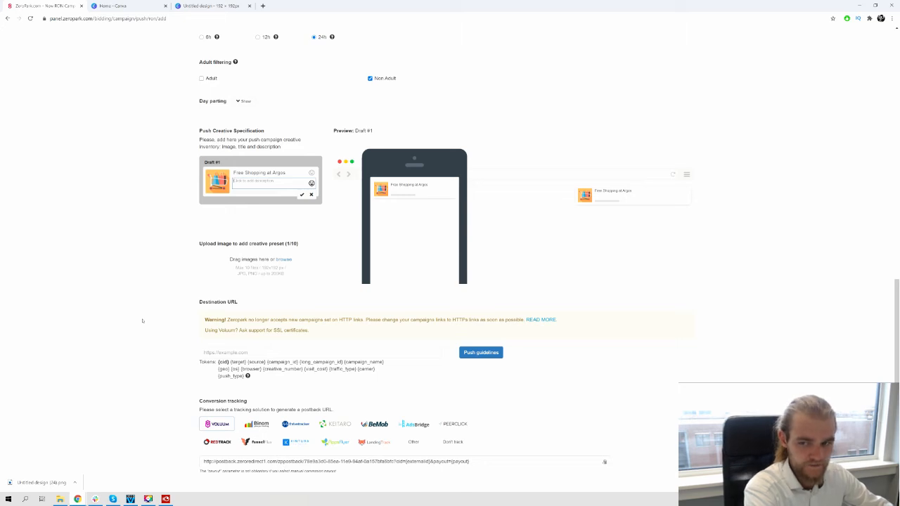
{"action": "type", "text": "U"}
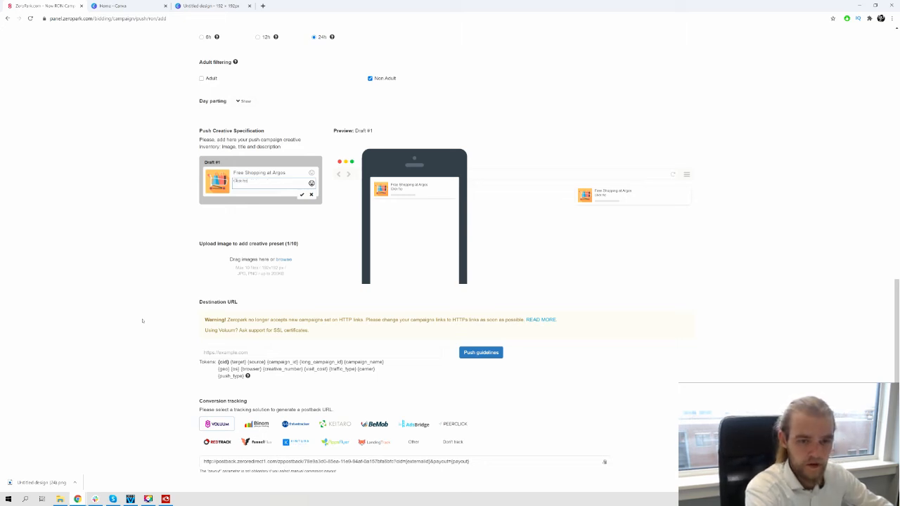
{"action": "type", "text": "lick here to claim your Argos gi"}
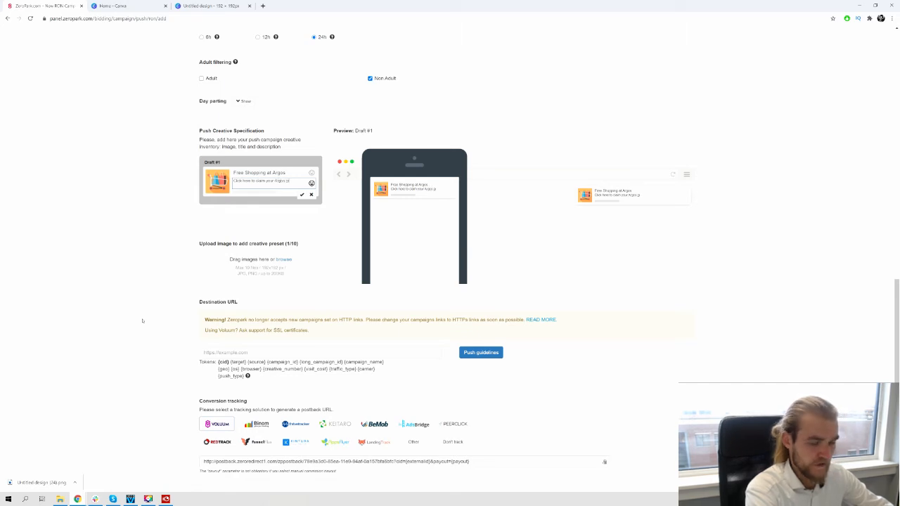
{"action": "type", "text": "ft"}
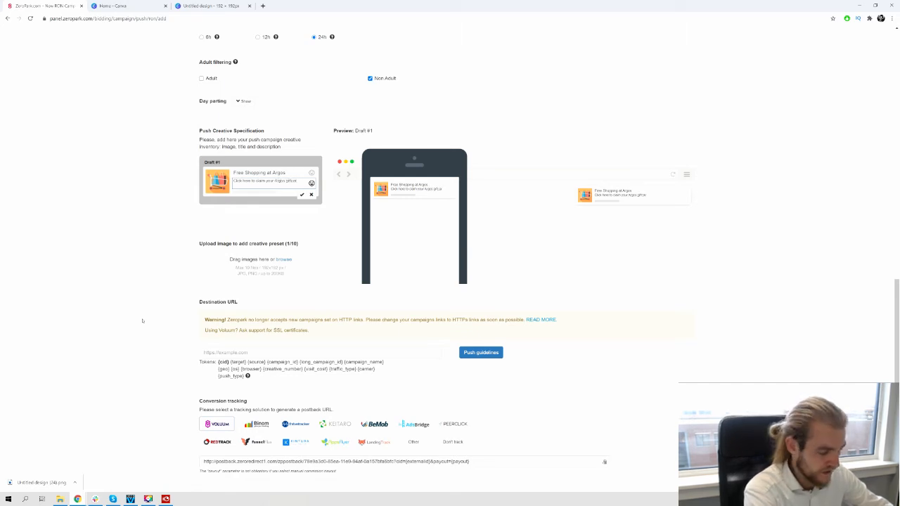
{"action": "type", "text": "card and"}
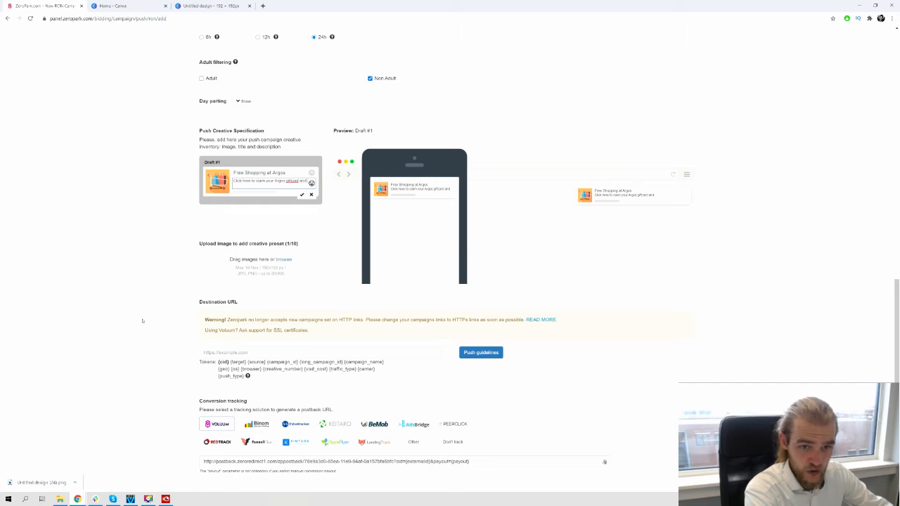
{"action": "type", "text": " g"}
{"action": "type", "text": "o in"}
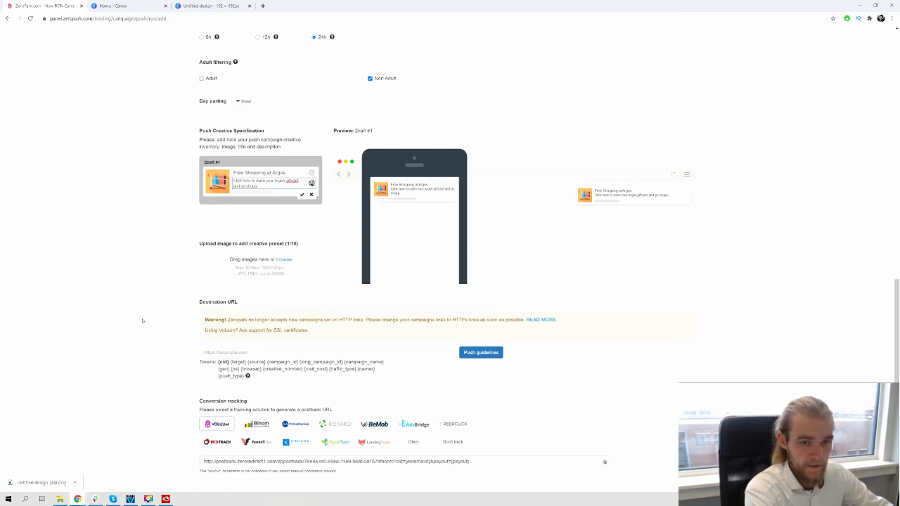
{"action": "type", "text": "opping on us!"}
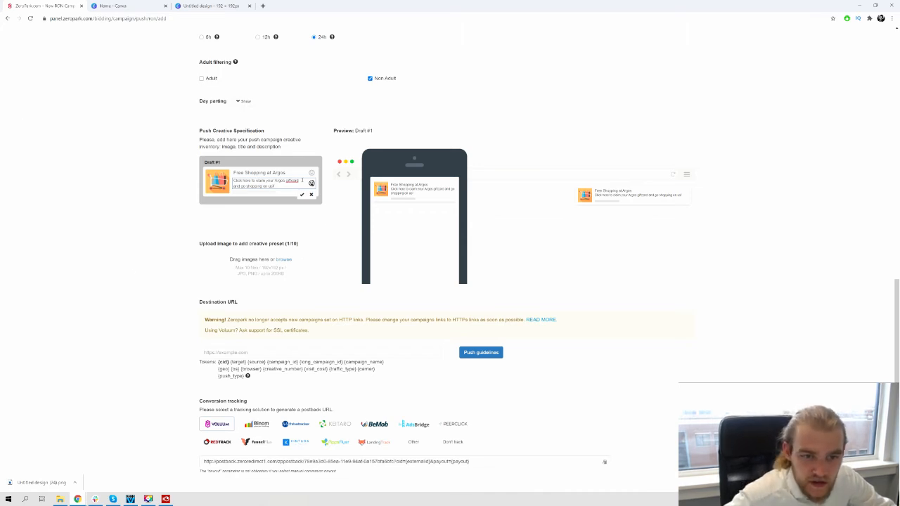
{"action": "right_click", "coordinate": [294, 181]}
{"action": "left_click", "coordinate": [320, 195]}
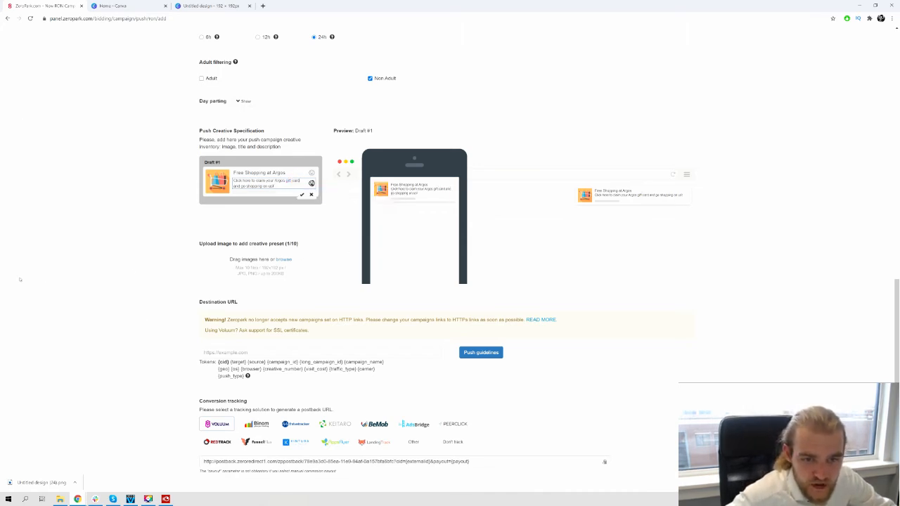
{"action": "left_click", "coordinate": [331, 209]}
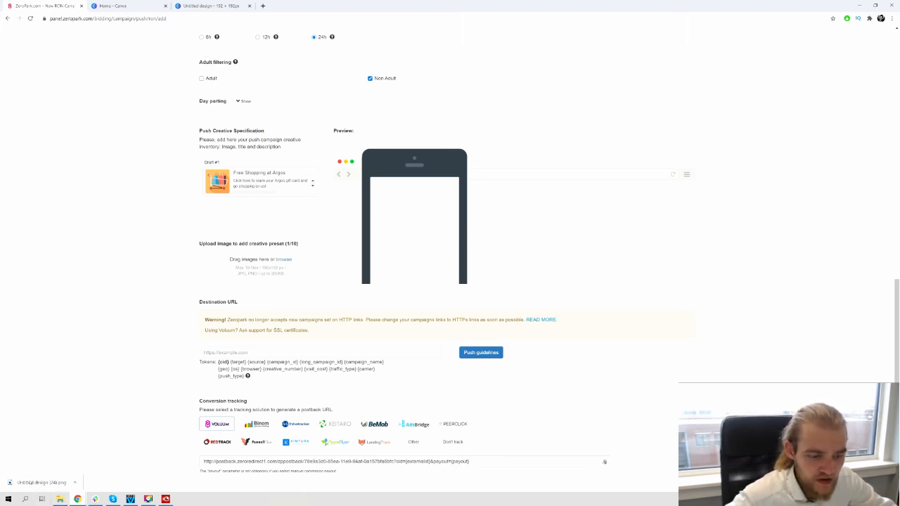
Upload the shopping cart PNG again as a second creative, with the title "Title 2" and the description "Description 2"
{"action": "left_click_drag", "start_coordinate": [39, 483], "coordinate": [271, 265]}
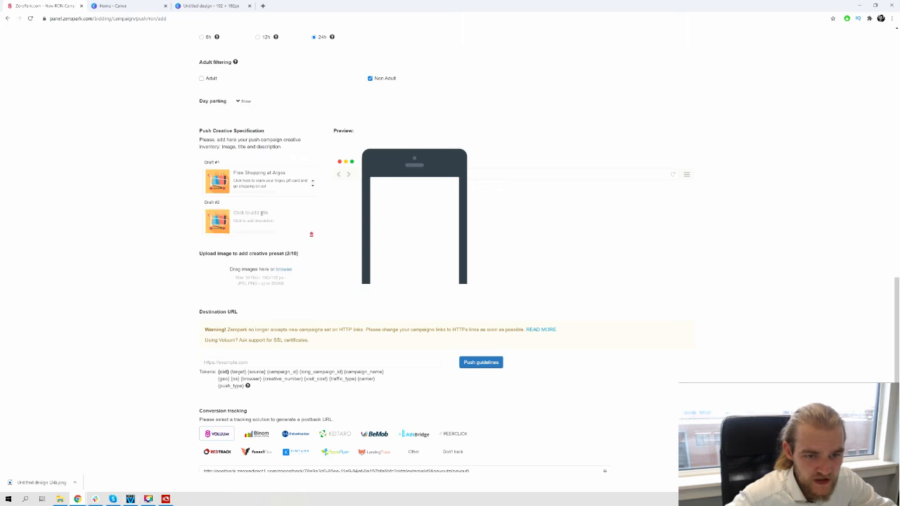
{"action": "left_click", "coordinate": [262, 213]}
{"action": "type", "text": "T"}
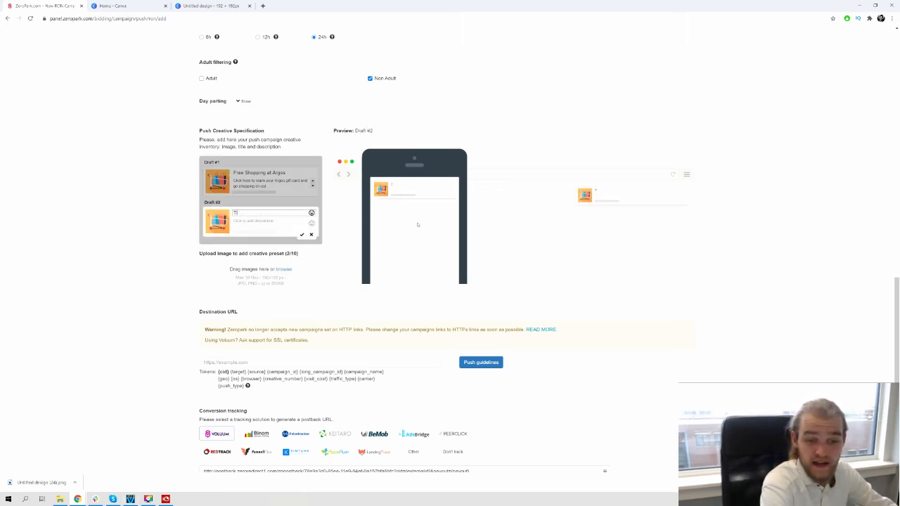
{"action": "type", "text": "itle"}
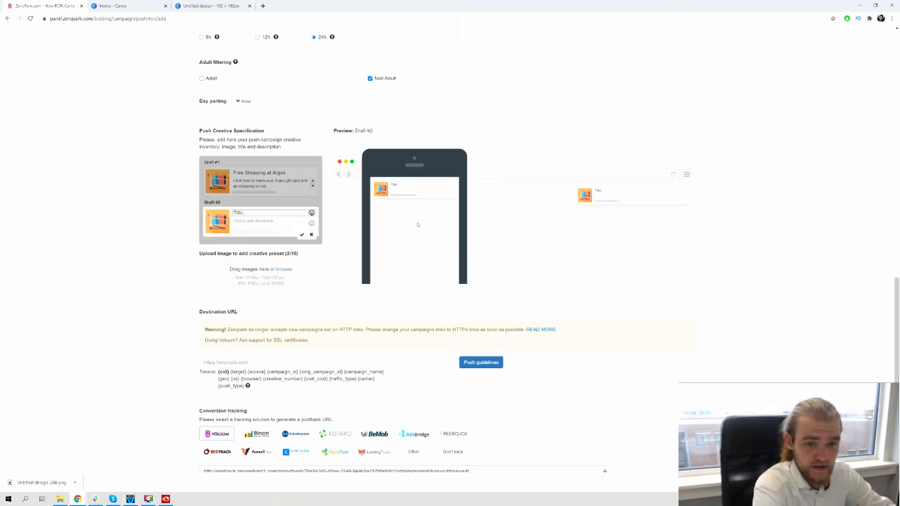
{"action": "type", "text": " 2"}
{"action": "key", "text": "Tab"}
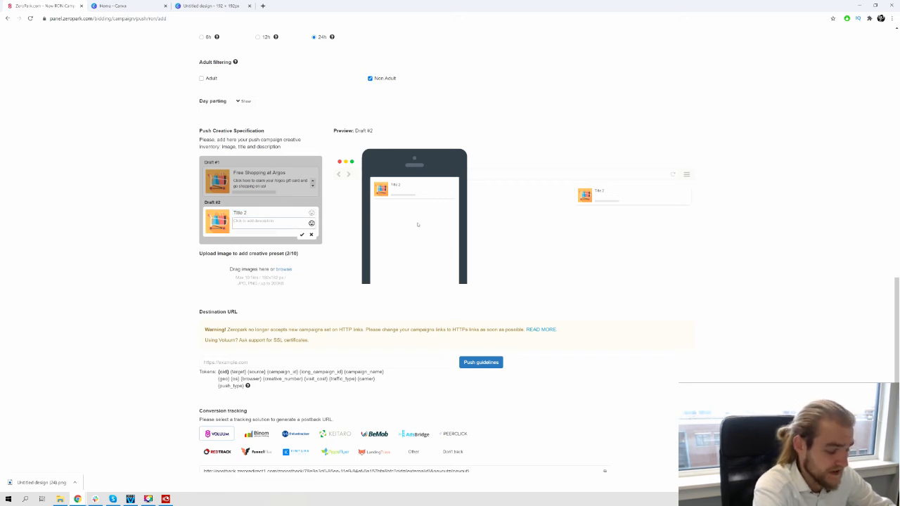
{"action": "type", "text": "Des"}
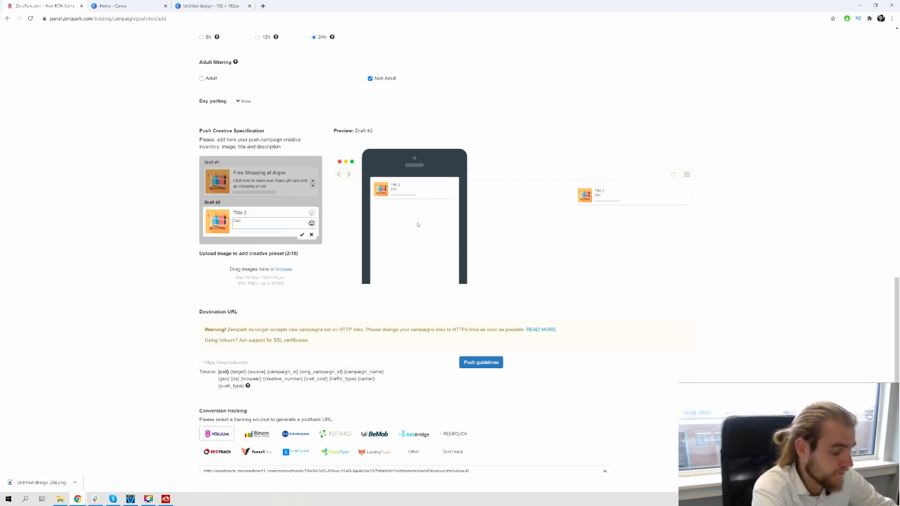
{"action": "type", "text": "cription 2"}
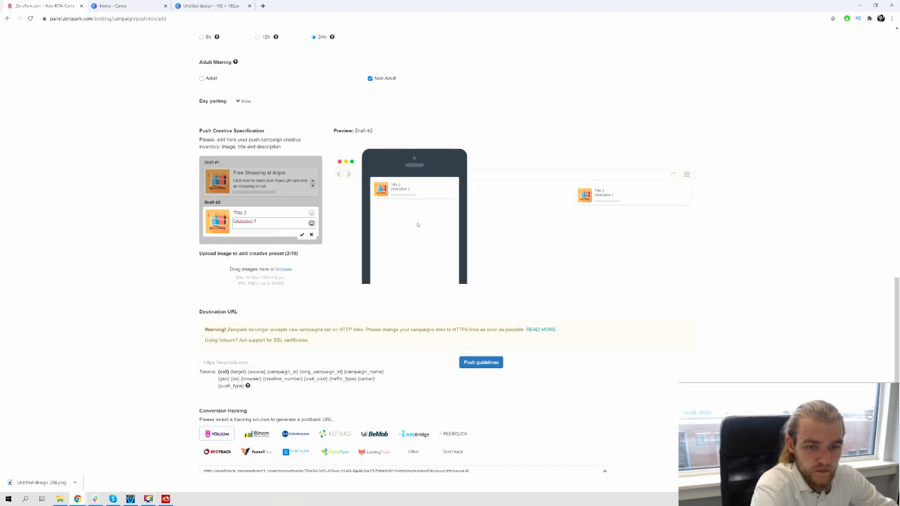
{"action": "right_click", "coordinate": [242, 222]}
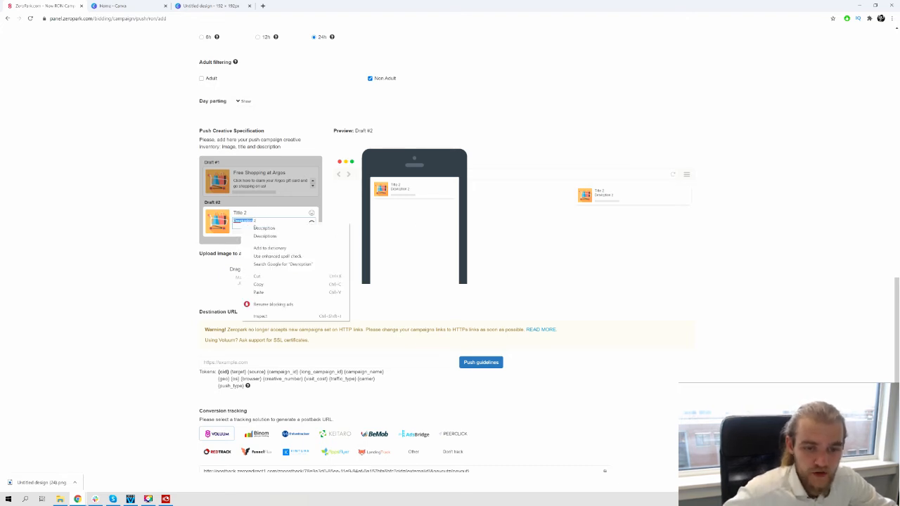
{"action": "left_click", "coordinate": [258, 228]}
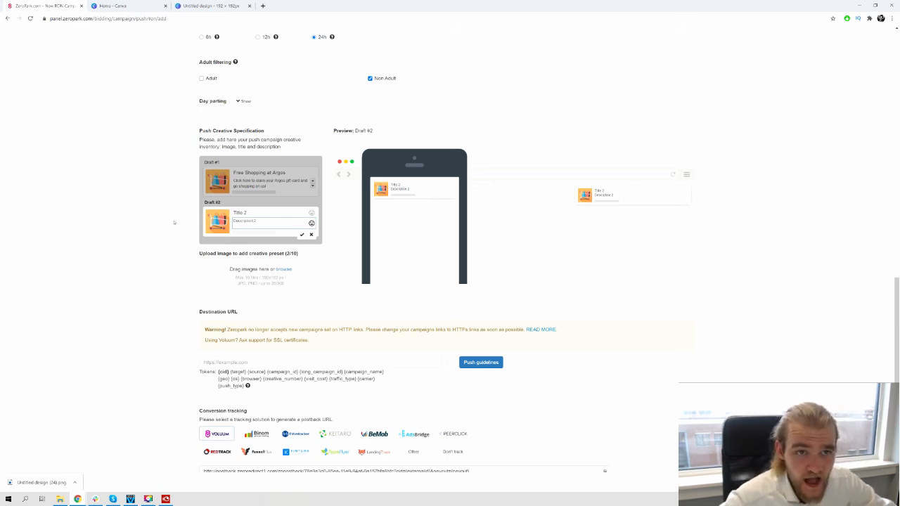
Replace the second creative's title with a copy of the first draft's title, "Free Shopping at Argos"
{"action": "left_click", "coordinate": [276, 165]}
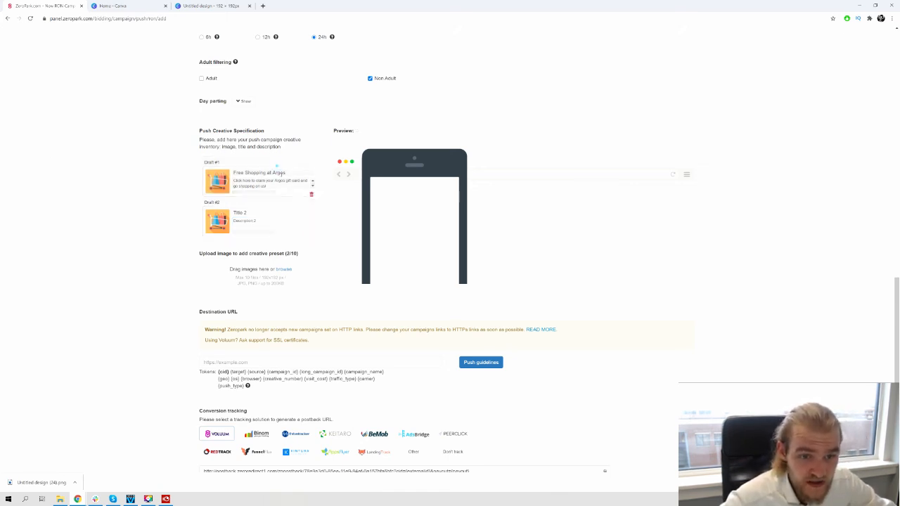
{"action": "double_click", "coordinate": [280, 174]}
{"action": "left_click", "coordinate": [282, 173]}
{"action": "key", "text": "ctrl+a"}
{"action": "key", "text": "ctrl+c"}
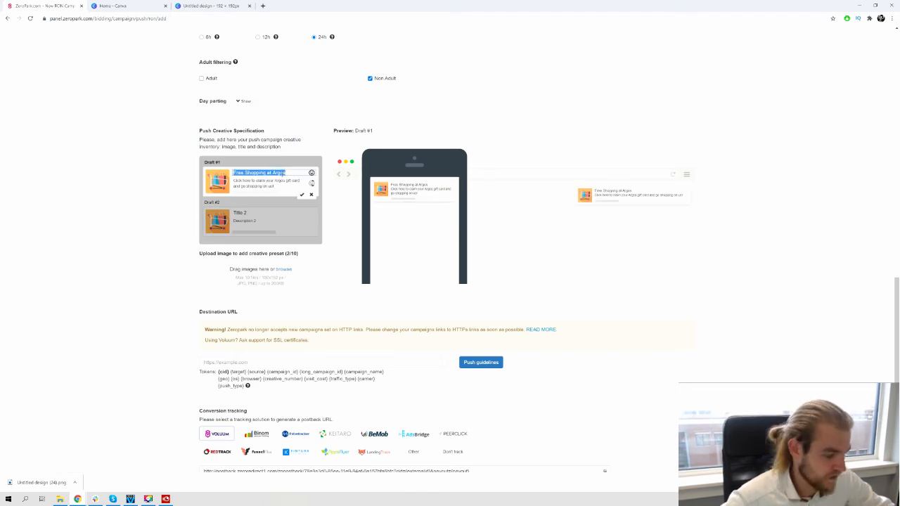
{"action": "left_click", "coordinate": [258, 215]}
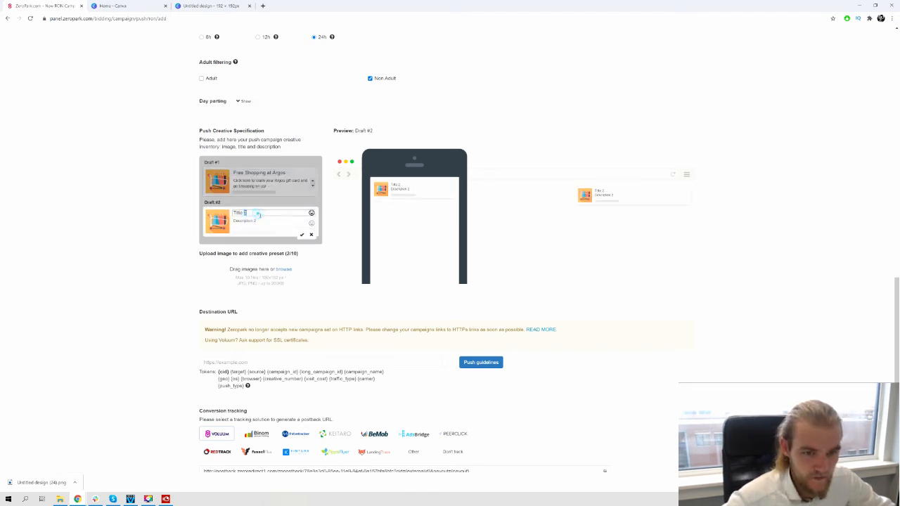
{"action": "key", "text": "ctrl+a"}
{"action": "key", "text": "ctrl+v"}
Copy the first draft's description over the second creative's description, and delete the second creative
{"action": "key", "text": "ctrl+a"}
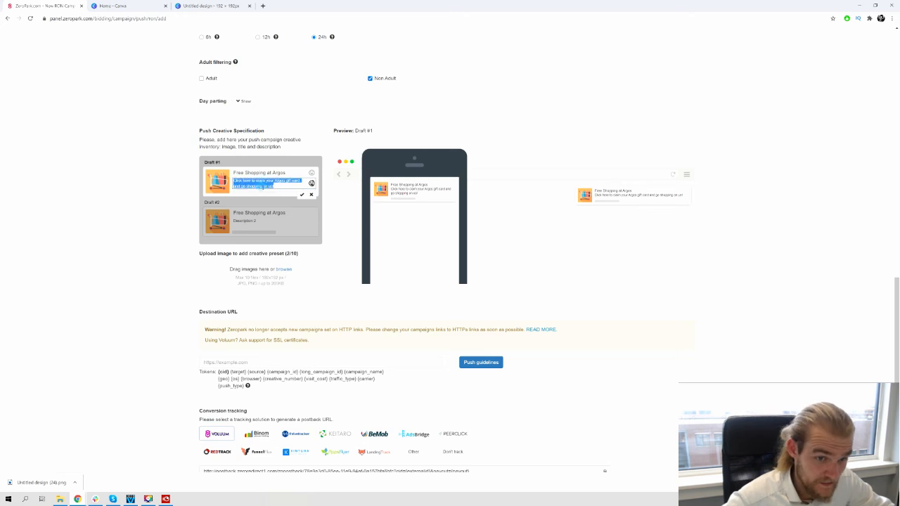
{"action": "left_click", "coordinate": [257, 220]}
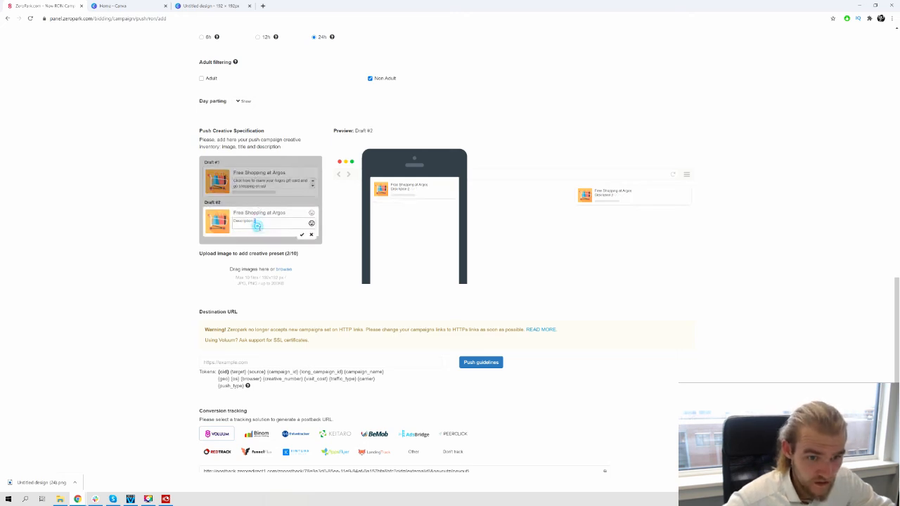
{"action": "key", "text": "ctrl+a"}
{"action": "type", "text": "Click here to claim your Argos gift card and go shopping on us!"}
{"action": "left_click", "coordinate": [201, 223]}
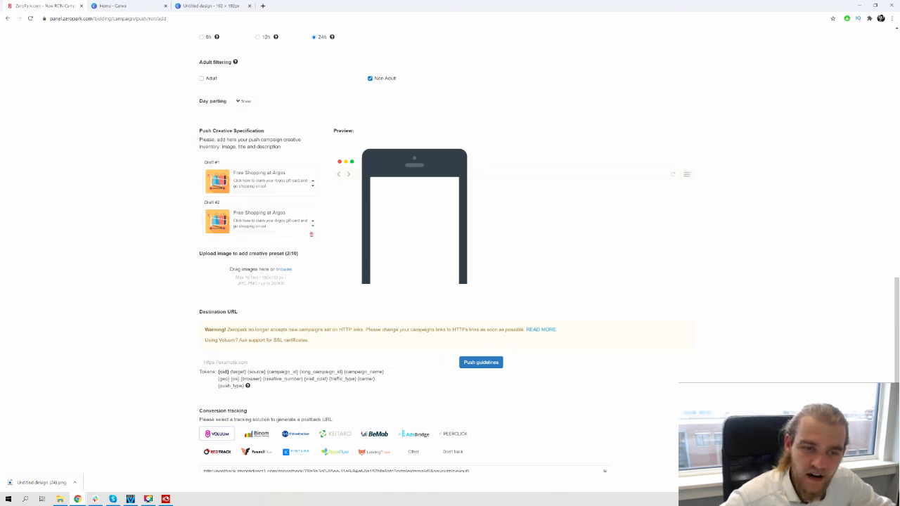
{"action": "left_click", "coordinate": [316, 235]}
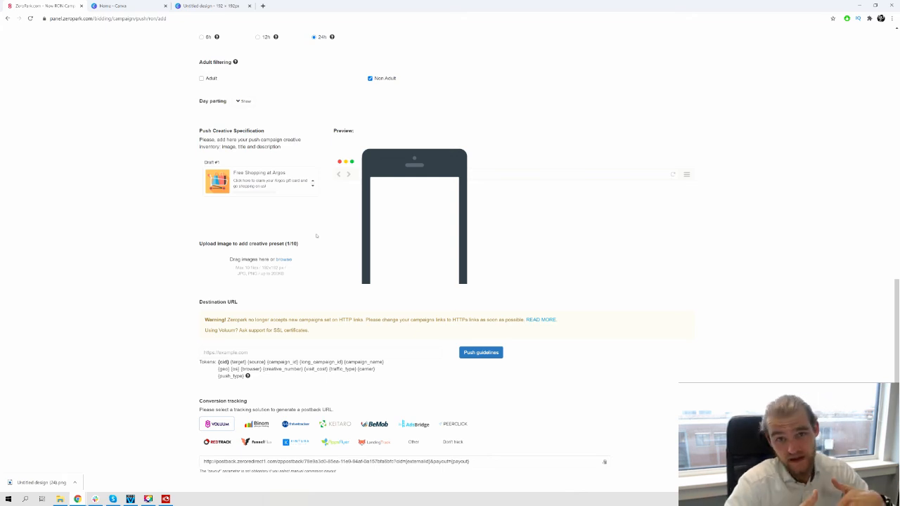
Set the campaign's destination URL to destinationurl.com
{"action": "scroll", "coordinate": [286, 218], "scroll_direction": "down", "scroll_amount": 1}
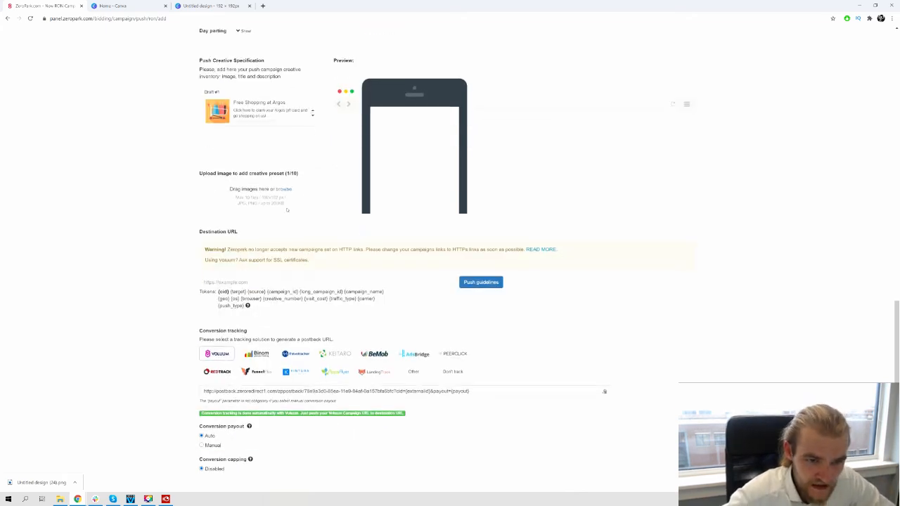
{"action": "left_click_drag", "start_coordinate": [225, 250], "coordinate": [283, 250]}
{"action": "left_click", "coordinate": [327, 285]}
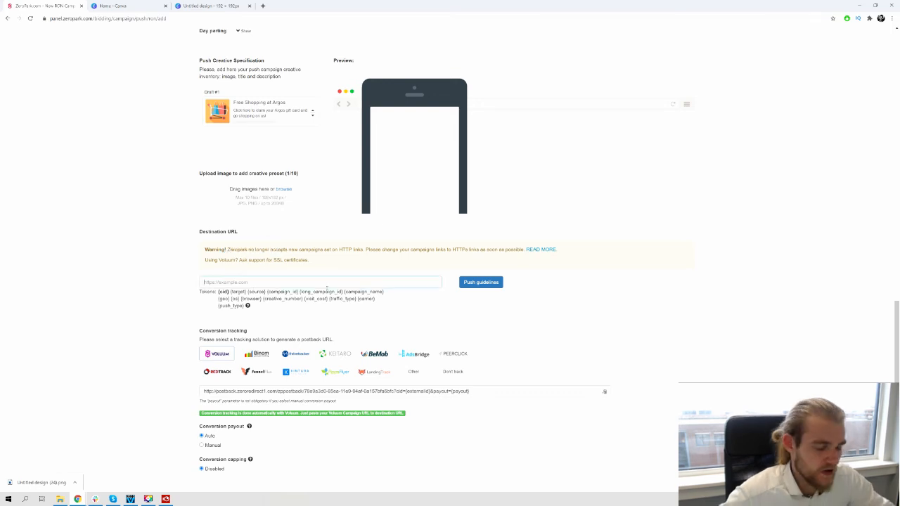
{"action": "type", "text": "cid"}
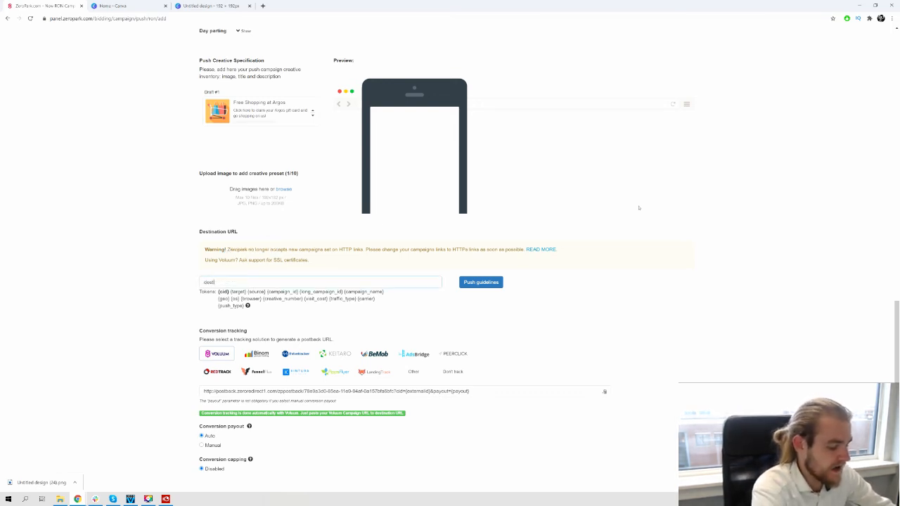
{"action": "type", "text": "inationu"}
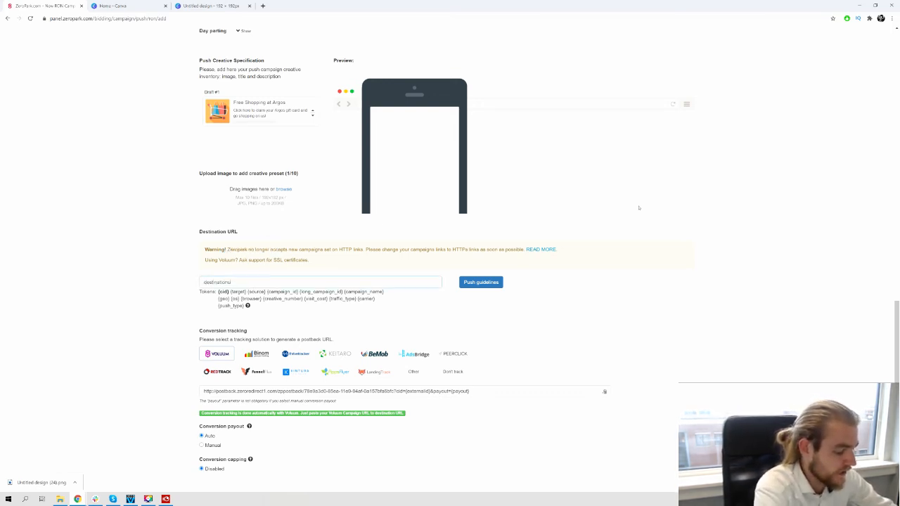
{"action": "type", "text": "rl.com"}
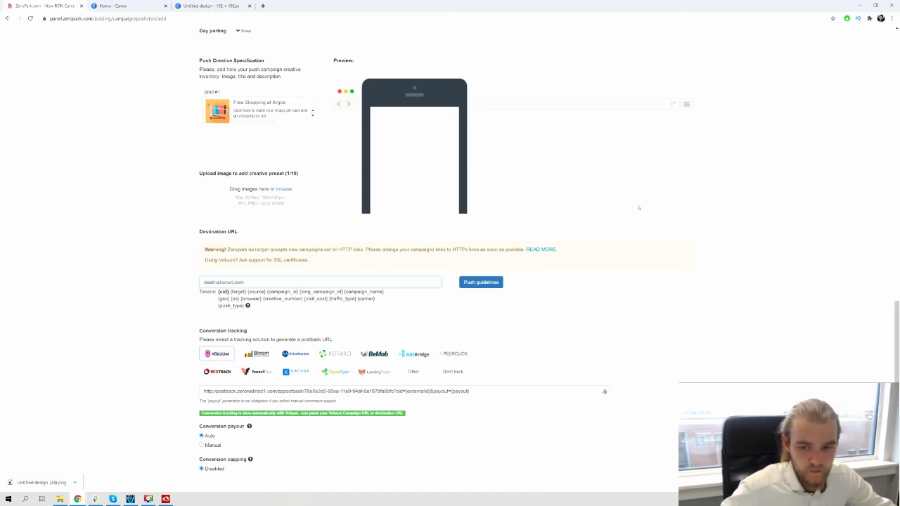
{"action": "left_click", "coordinate": [141, 260]}
Examine the conversion tracking, payout and capping options of the campaign
{"action": "scroll", "coordinate": [141, 261], "scroll_direction": "down", "scroll_amount": 2}
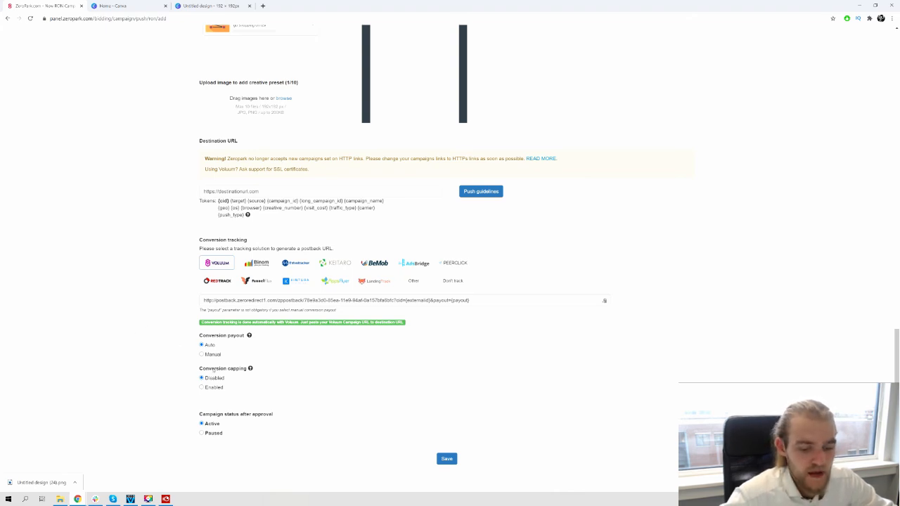
{"action": "left_click_drag", "start_coordinate": [200, 369], "coordinate": [248, 371]}
{"action": "left_click", "coordinate": [95, 358]}
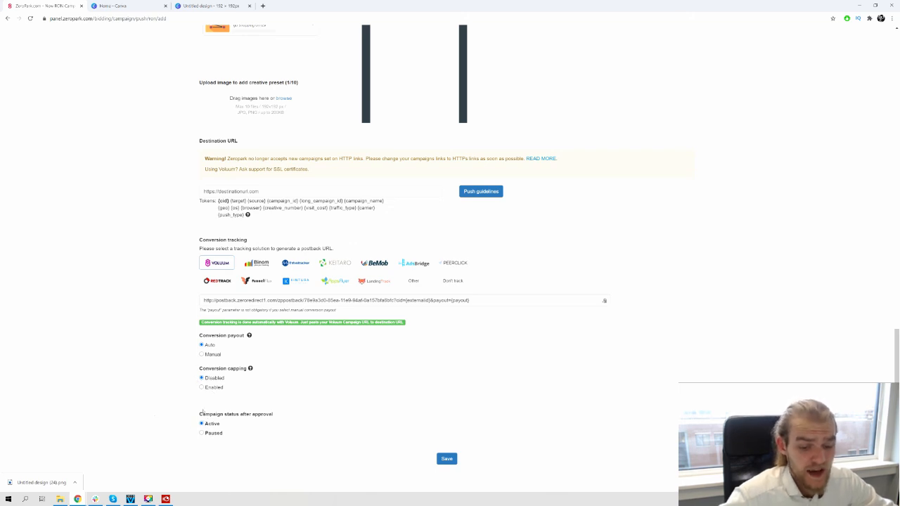
{"action": "left_click_drag", "start_coordinate": [202, 412], "coordinate": [378, 430]}
{"action": "left_click", "coordinate": [326, 427]}
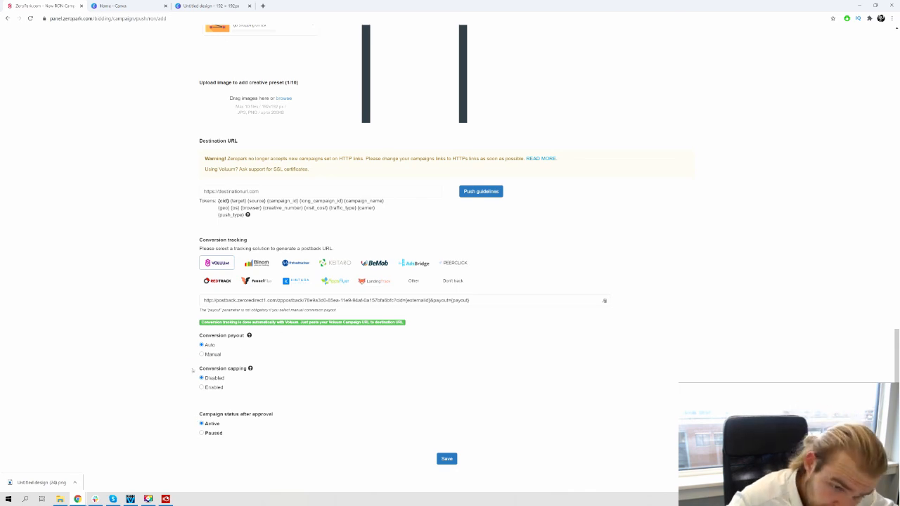
{"action": "left_click_drag", "start_coordinate": [199, 373], "coordinate": [225, 391]}
{"action": "left_click", "coordinate": [278, 392]}
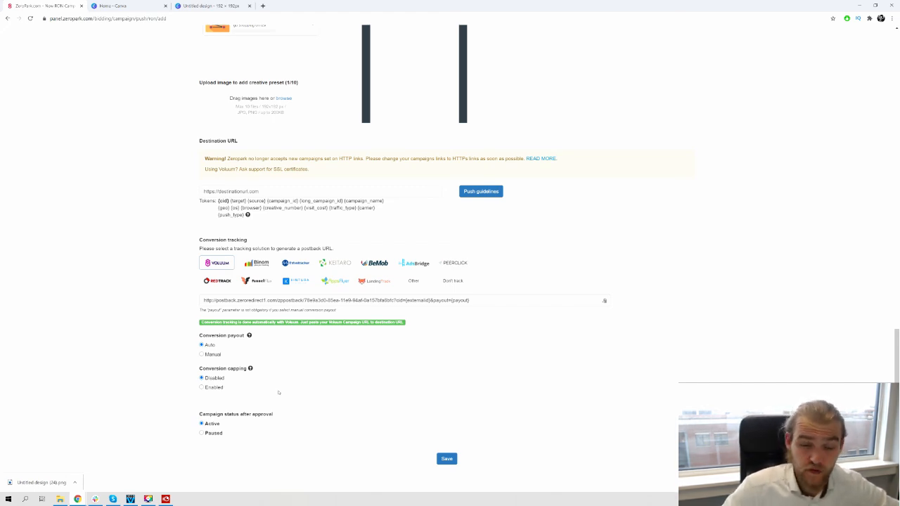
Enable conversion capping for the campaign with a daily cap of 20
{"action": "left_click", "coordinate": [203, 387]}
{"action": "scroll", "coordinate": [322, 429], "scroll_direction": "down", "scroll_amount": 1}
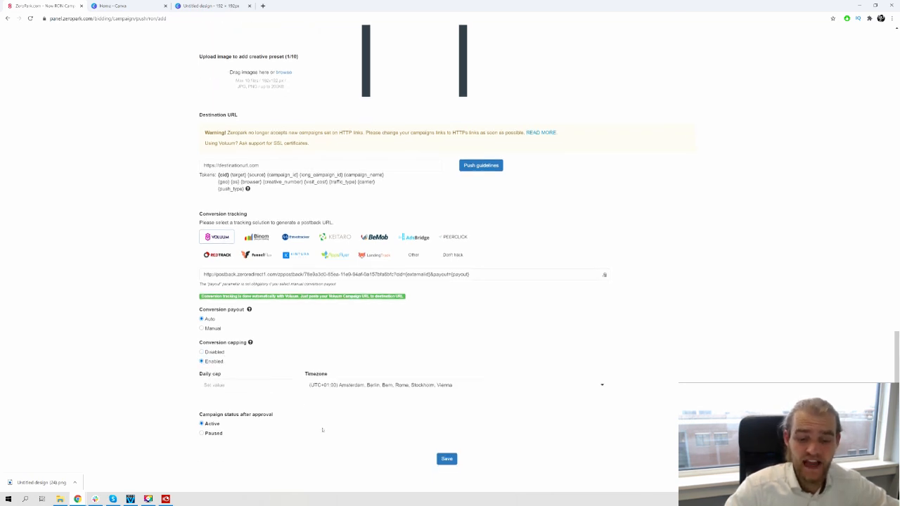
{"action": "left_click", "coordinate": [216, 384]}
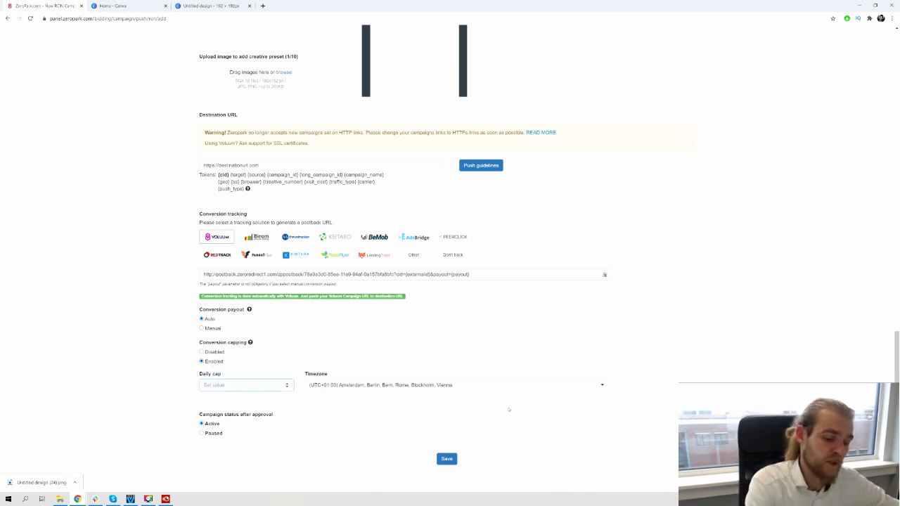
{"action": "type", "text": "30"}
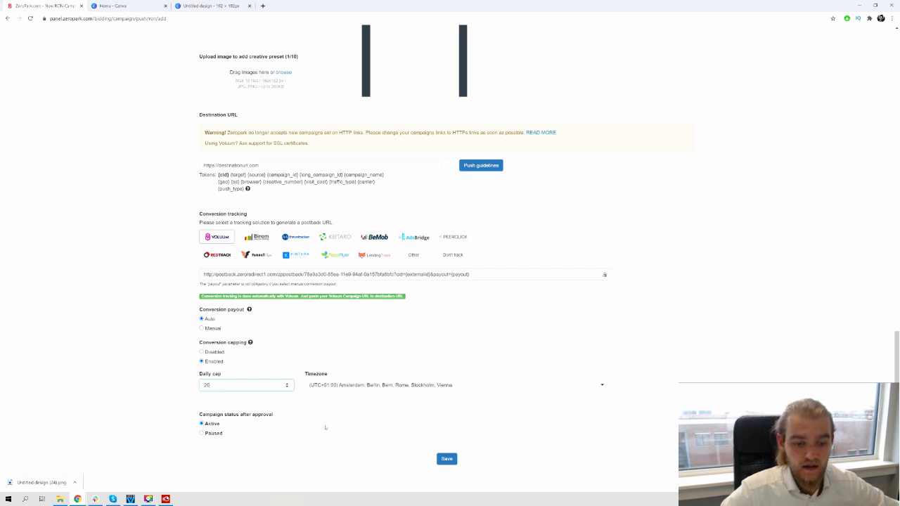
{"action": "left_click_drag", "start_coordinate": [202, 373], "coordinate": [225, 375]}
{"action": "left_click", "coordinate": [229, 373]}
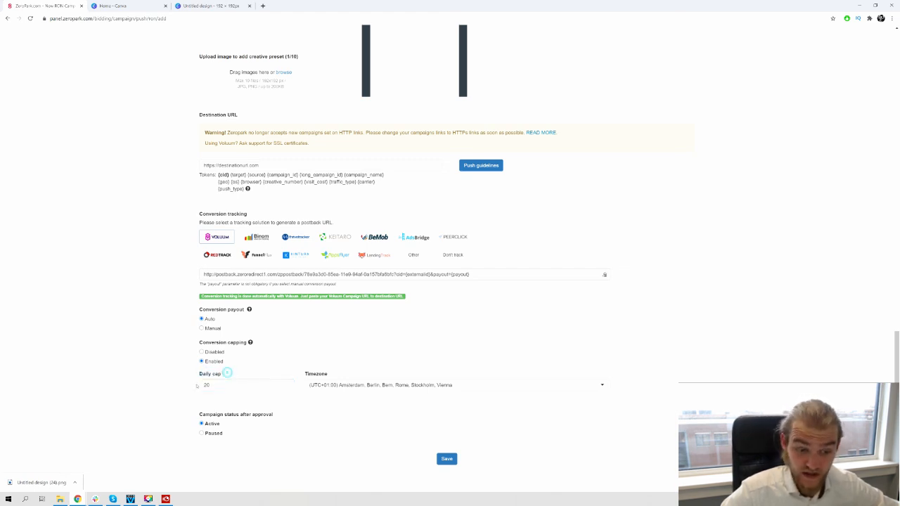
Clear the daily cap value and set conversion capping back to Disabled
{"action": "left_click", "coordinate": [255, 389]}
{"action": "key", "text": "BackSpace"}
{"action": "key", "text": "BackSpace"}
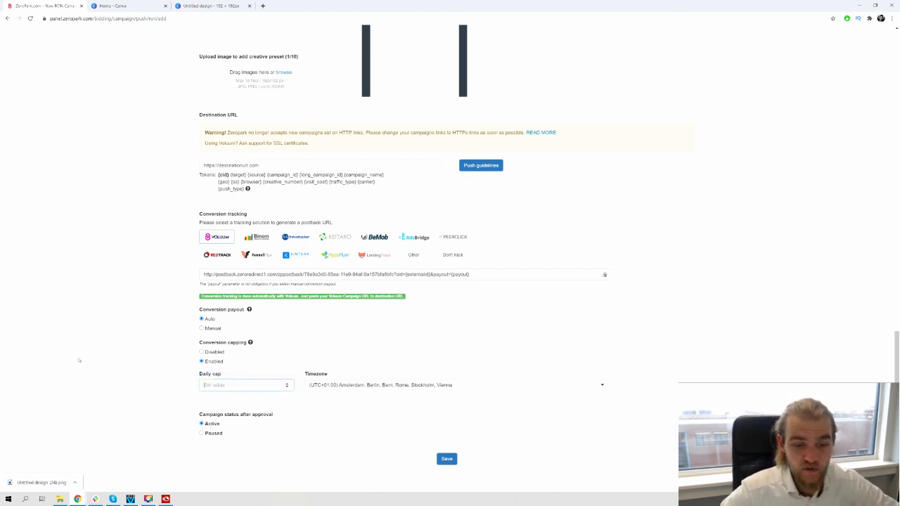
{"action": "left_click", "coordinate": [215, 352]}
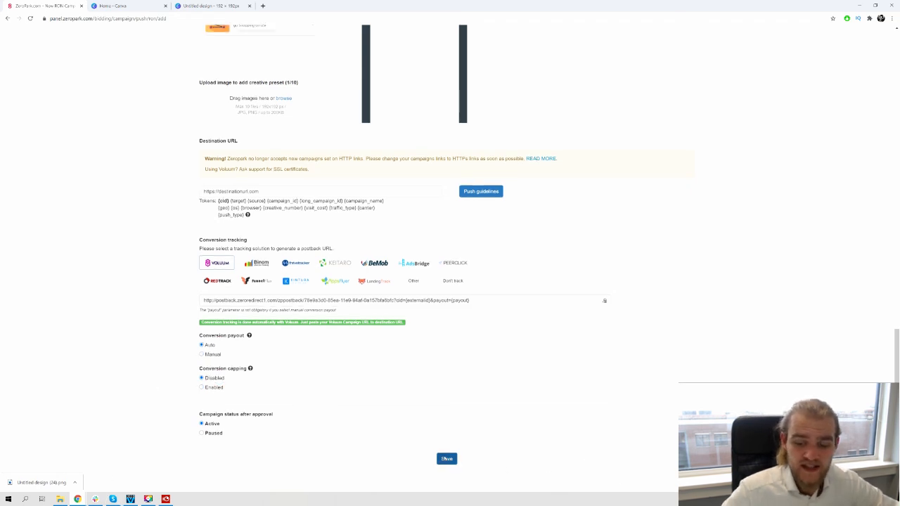
Save the push campaign with its current settings to create it
{"action": "left_click", "coordinate": [446, 459]}
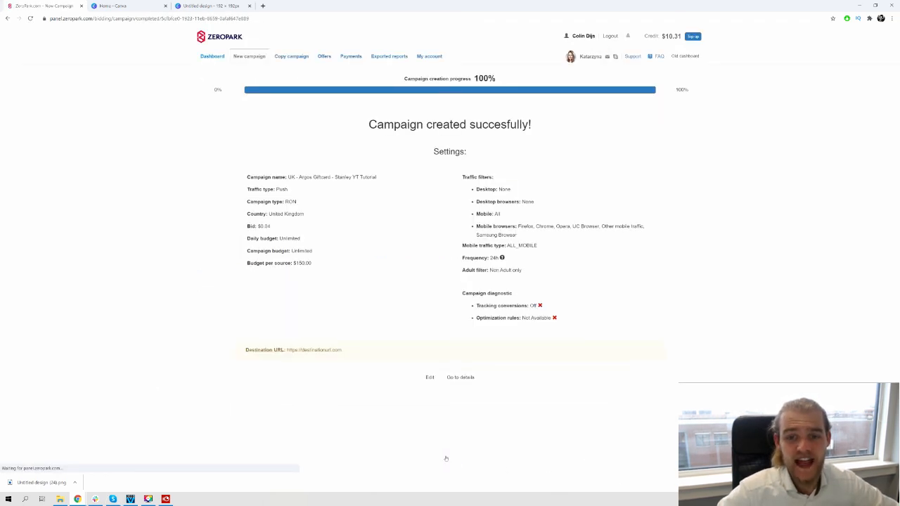